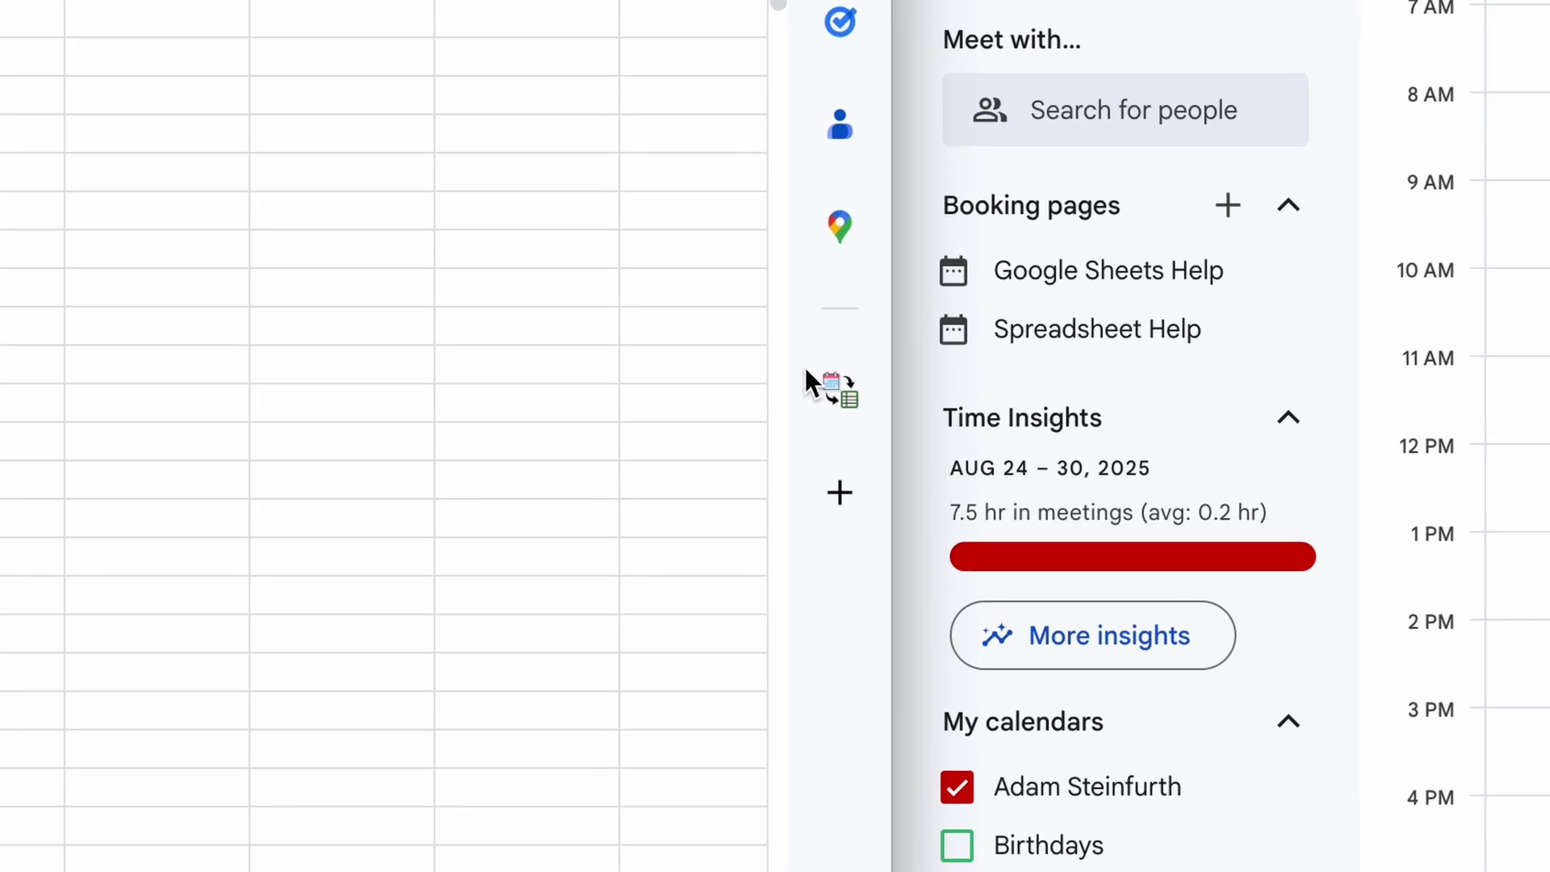
Launch Calendar Importer, which offers a 08/22/2025–08/29/2025 range and three calendars
{"action": "left_click", "coordinate": [847, 413]}
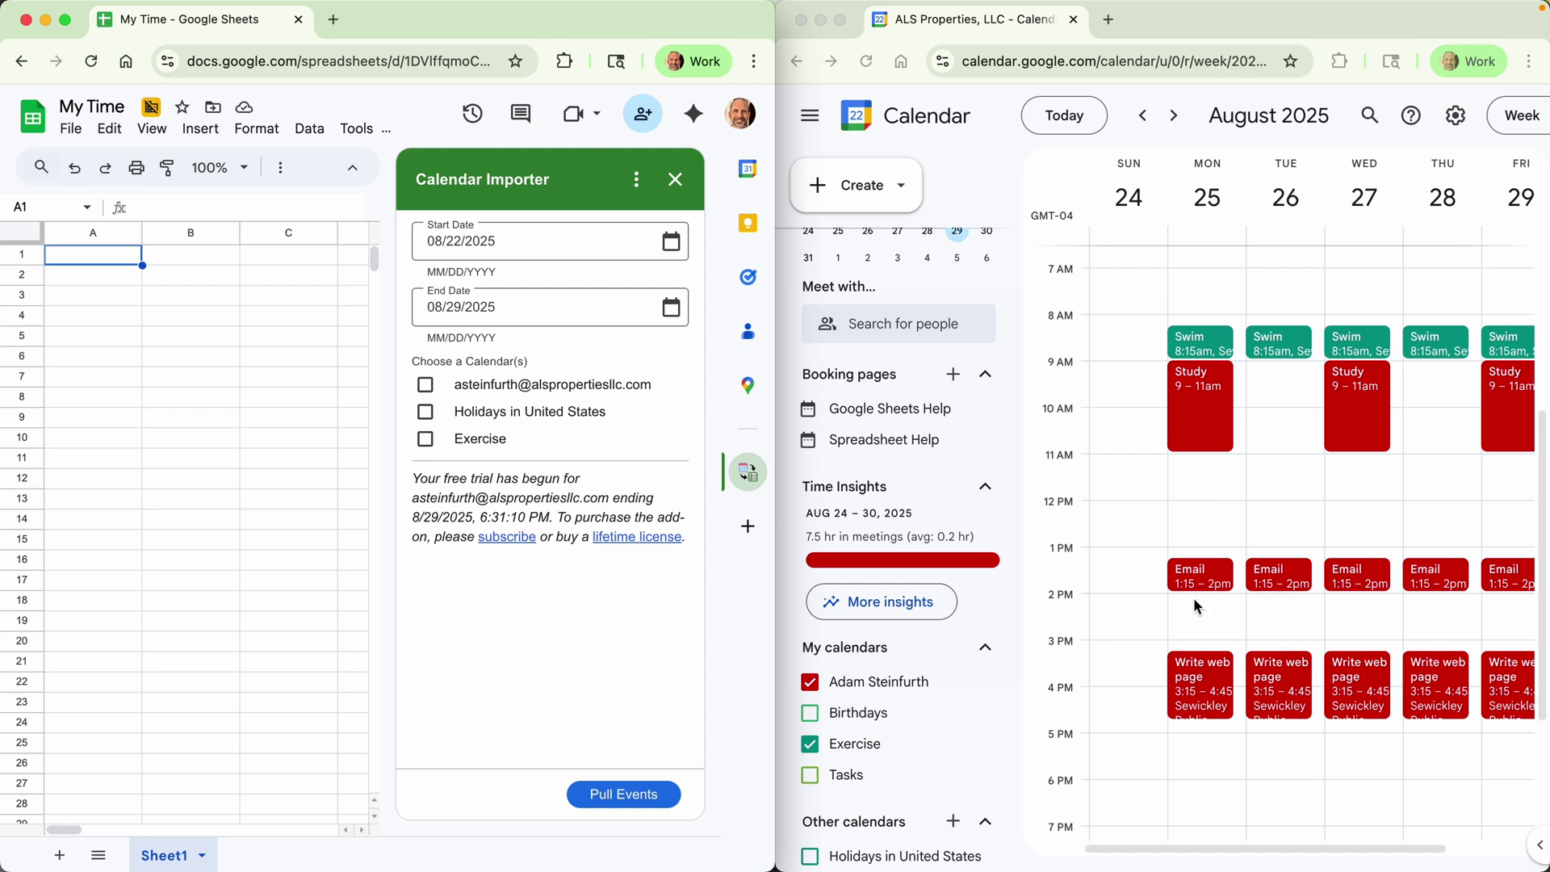
{"action": "left_click", "coordinate": [809, 744]}
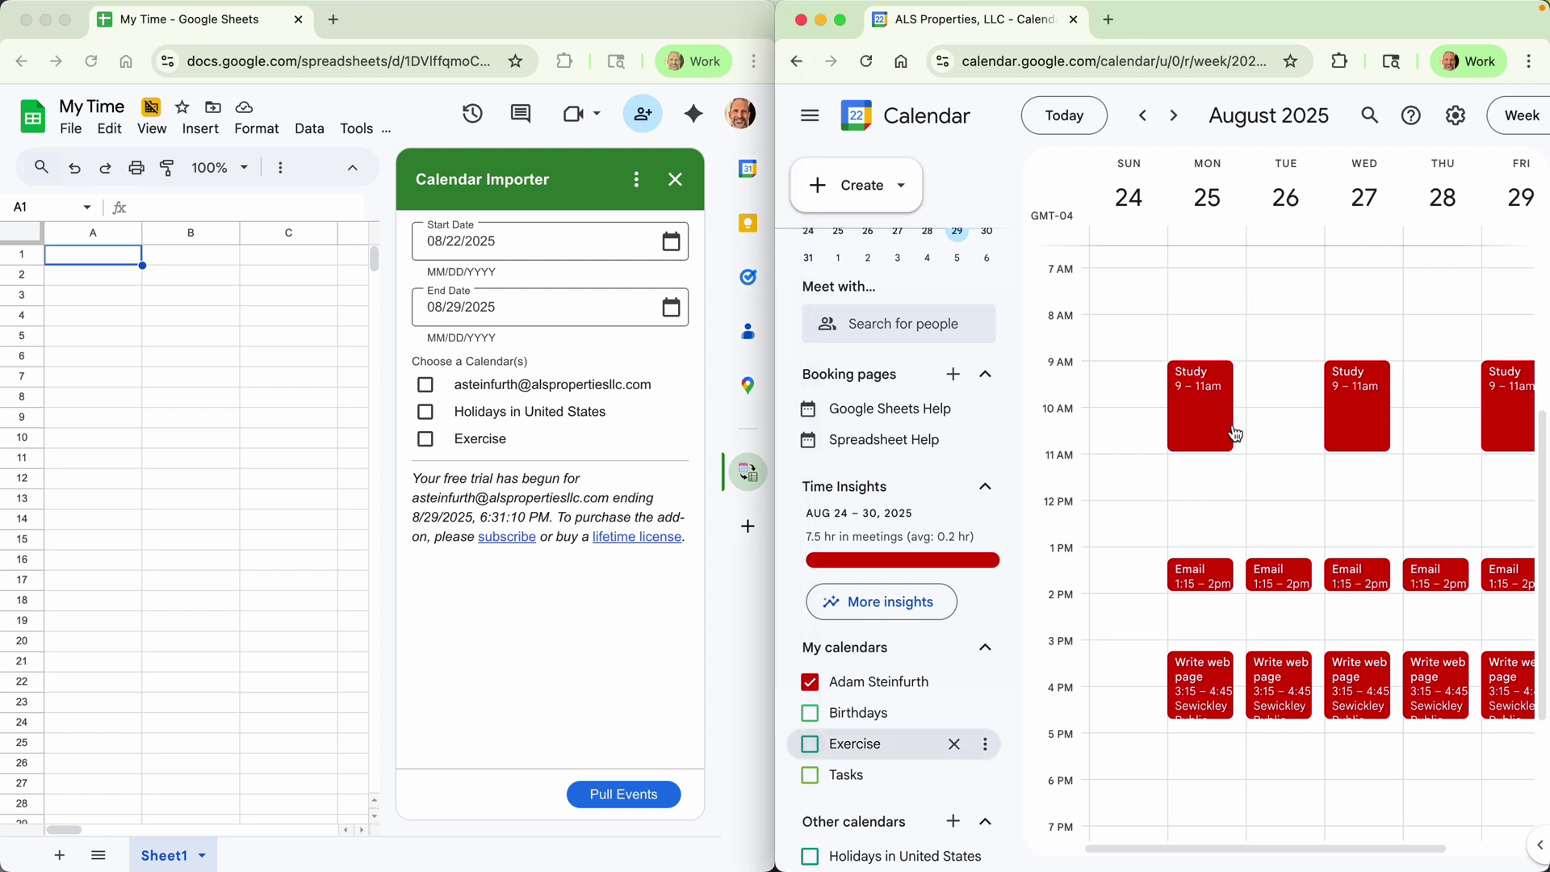
{"action": "left_click", "coordinate": [809, 744]}
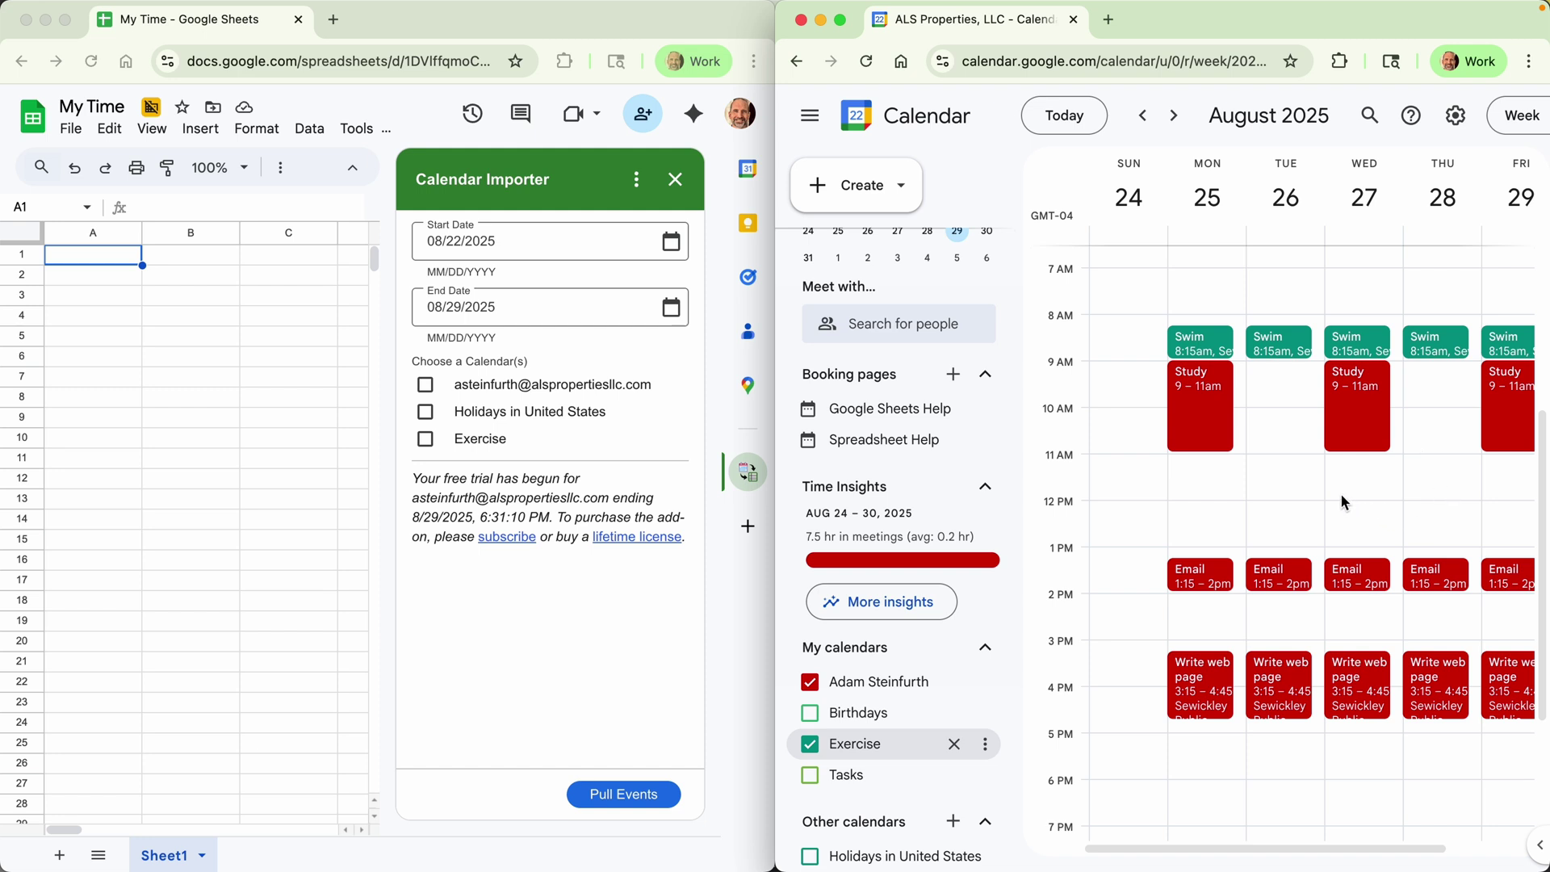
{"action": "scroll", "coordinate": [1341, 496], "scroll_direction": "right", "scroll_amount": 2}
{"action": "scroll", "coordinate": [1340, 501], "scroll_direction": "left", "scroll_amount": 1}
{"action": "scroll", "coordinate": [1422, 195], "scroll_direction": "right", "scroll_amount": 1}
{"action": "scroll", "coordinate": [1422, 195], "scroll_direction": "right", "scroll_amount": 3}
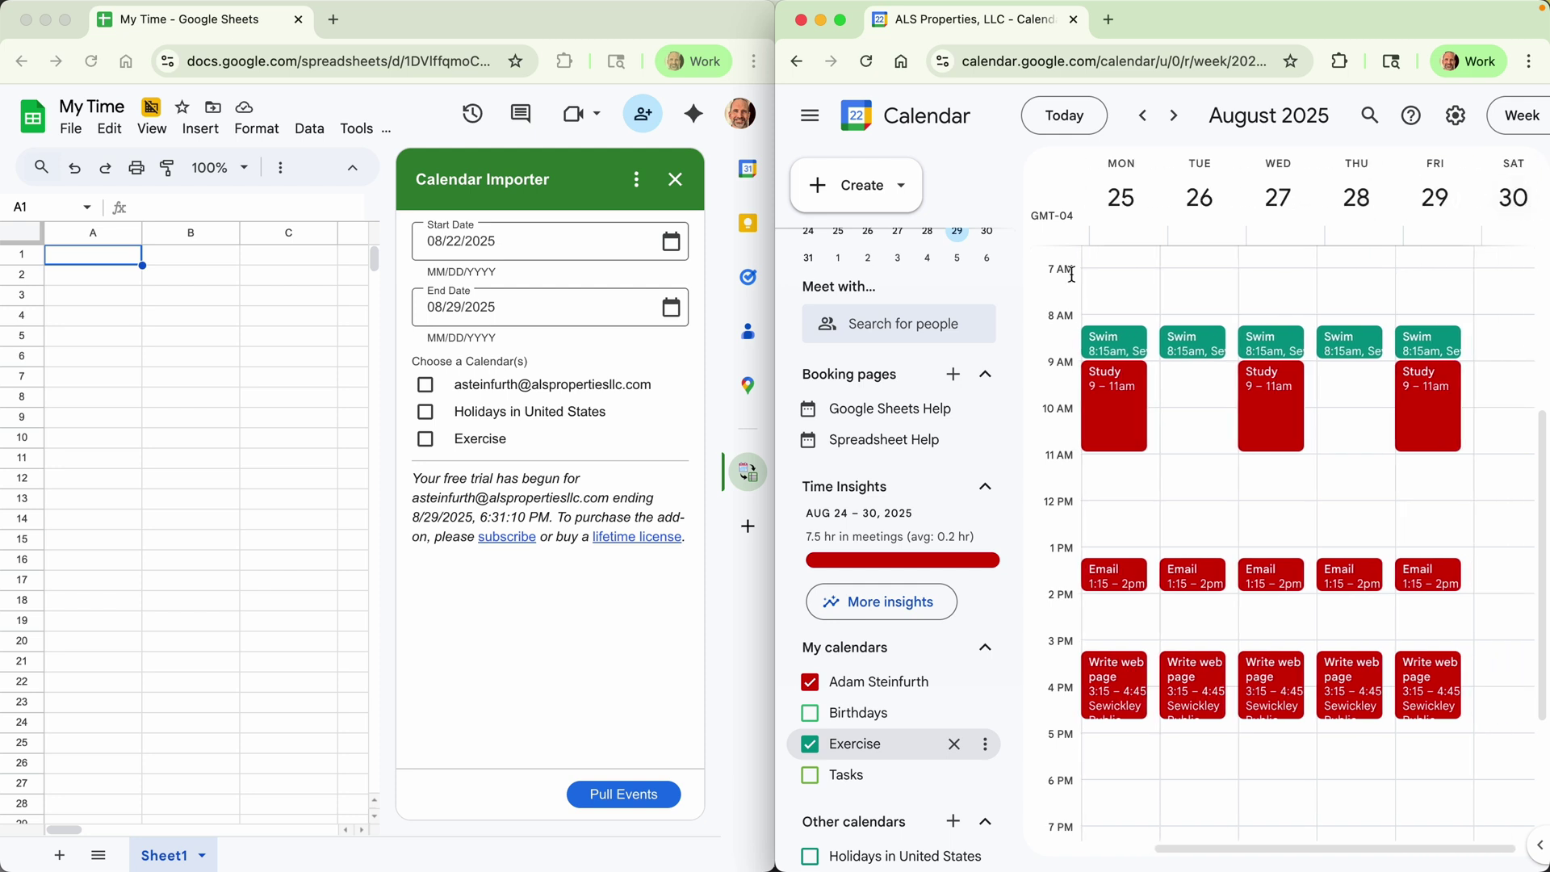
Set the import date range to 08/24/2025 through 08/30/2025
{"action": "triple_click", "coordinate": [453, 240]}
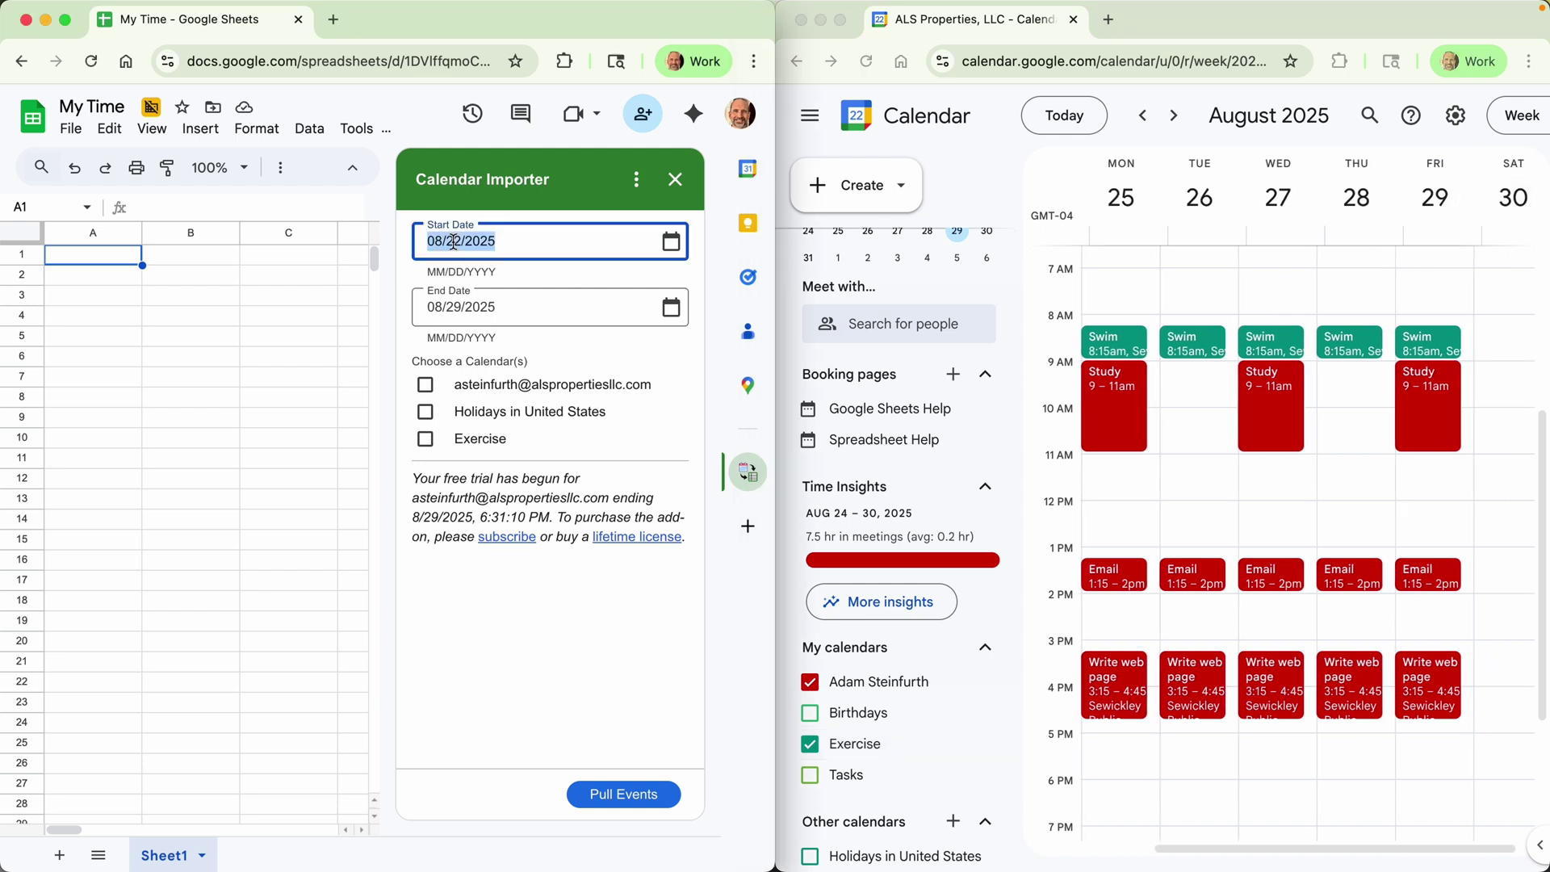
{"action": "left_click", "coordinate": [456, 242]}
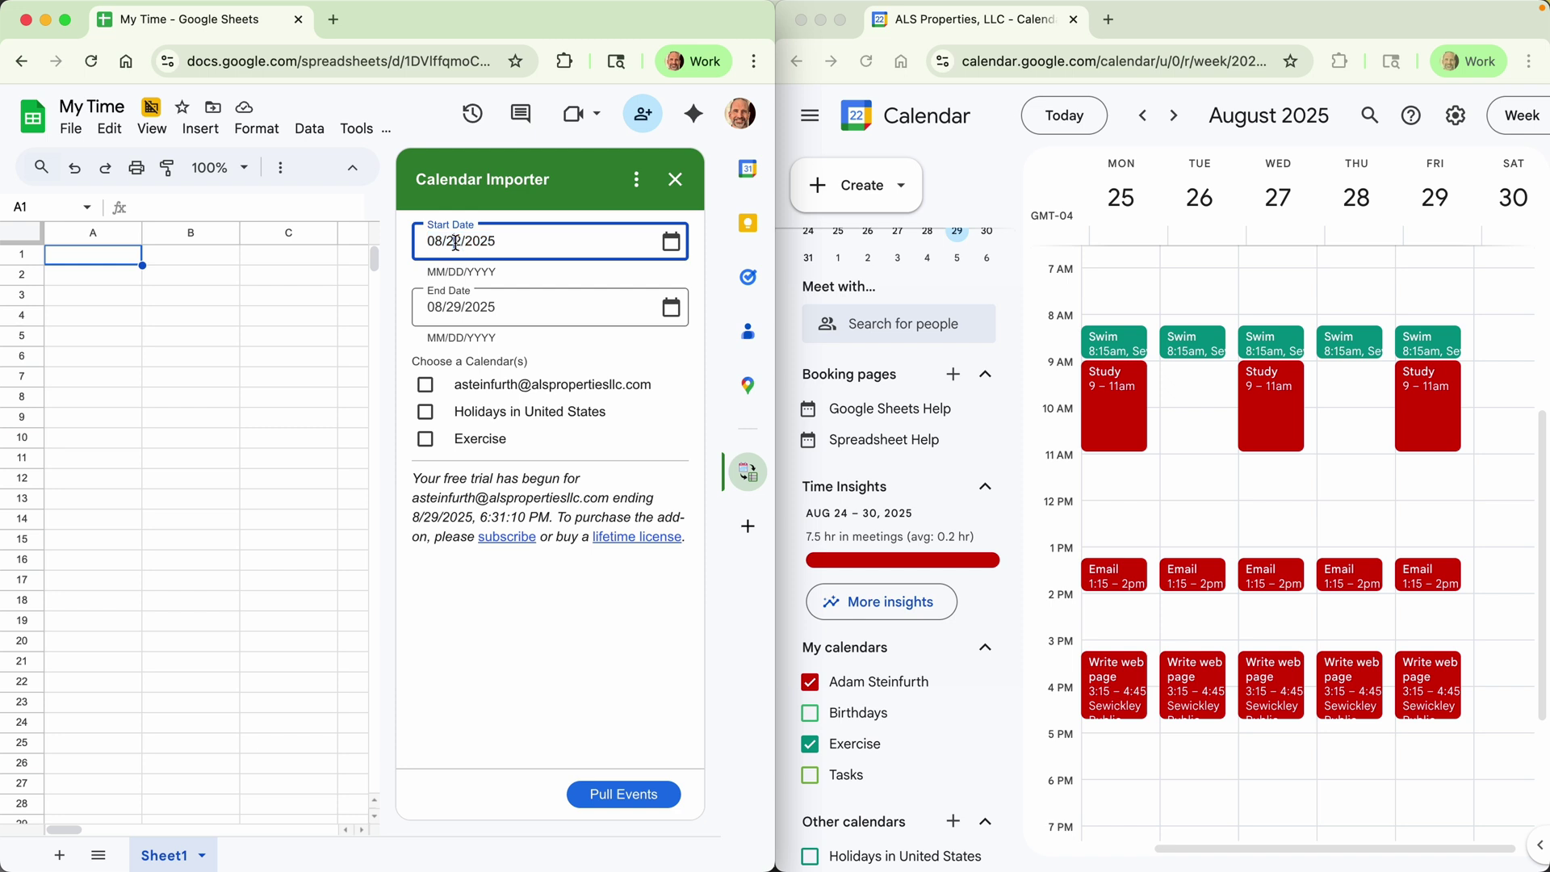
{"action": "left_click", "coordinate": [671, 241]}
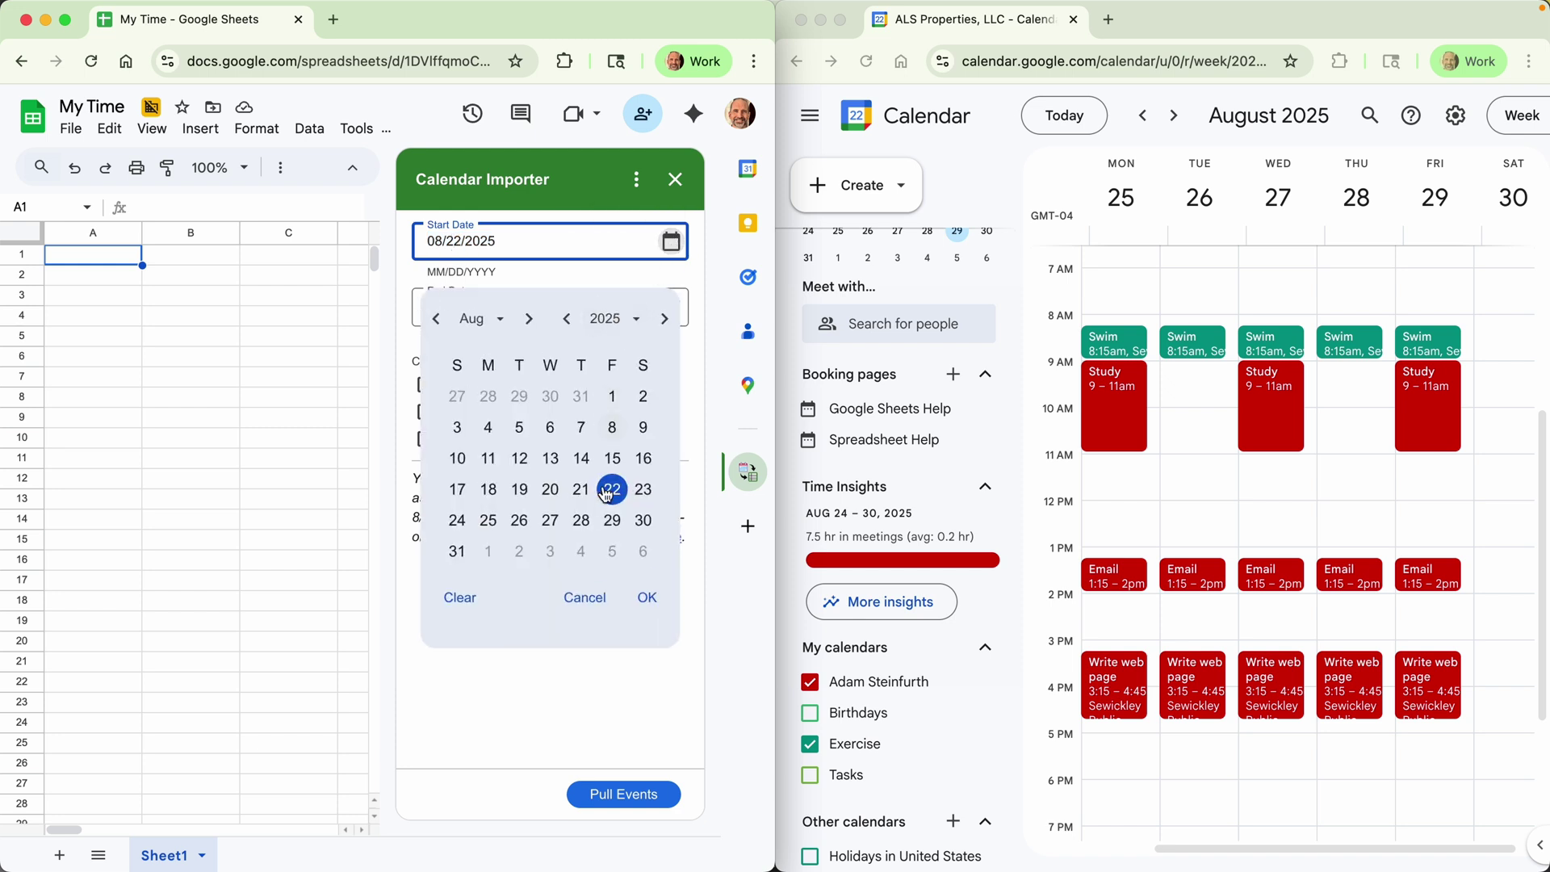
{"action": "left_click", "coordinate": [457, 521]}
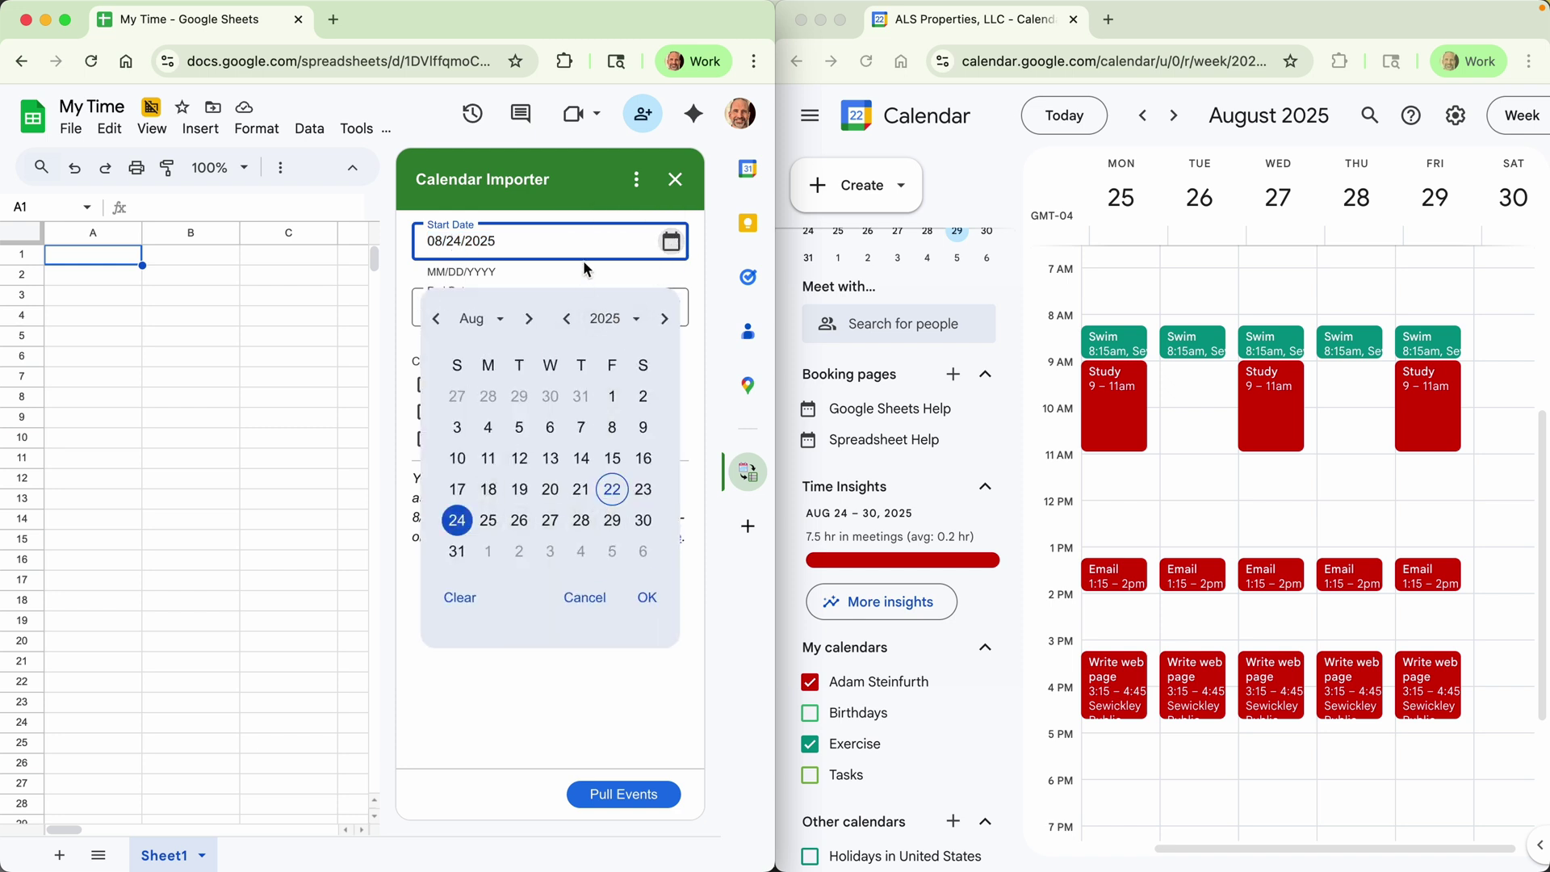
{"action": "left_click", "coordinate": [690, 273]}
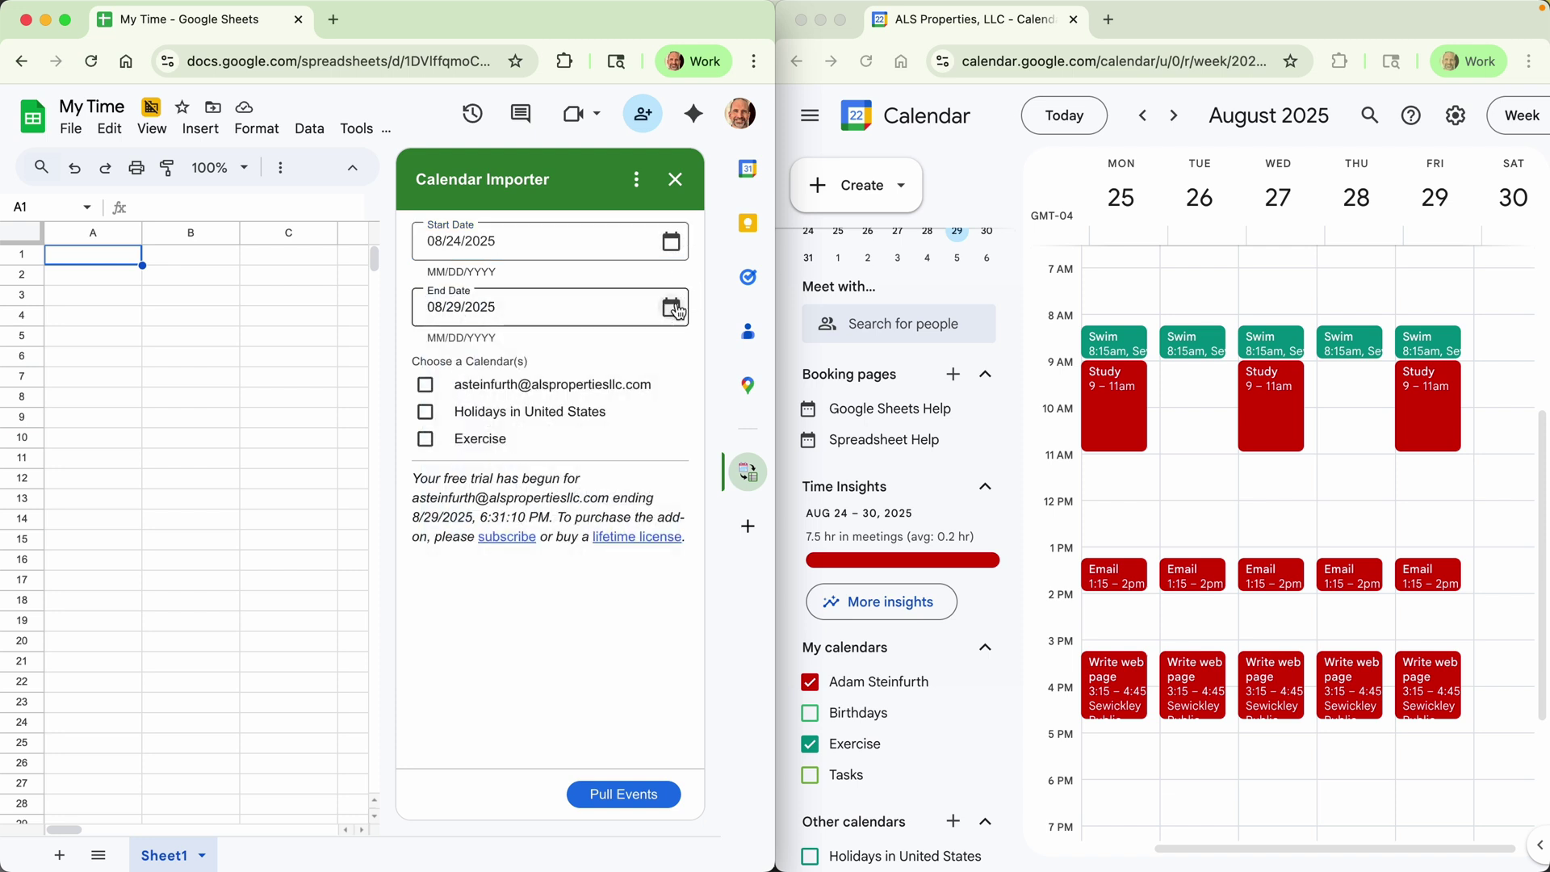
{"action": "left_click", "coordinate": [671, 306]}
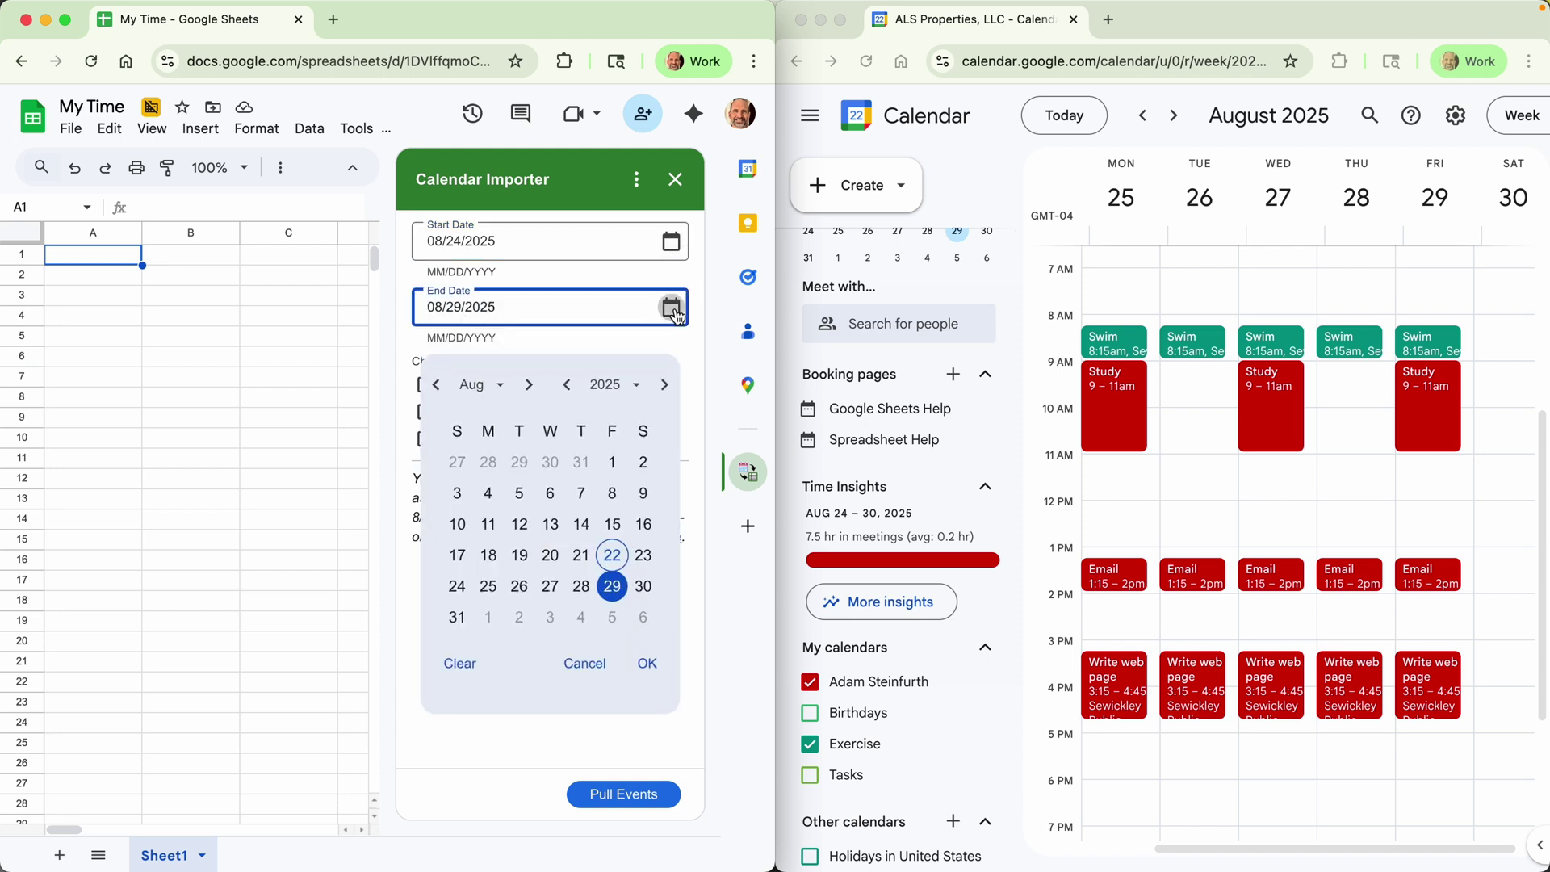
{"action": "left_click", "coordinate": [644, 588]}
{"action": "left_click", "coordinate": [647, 665]}
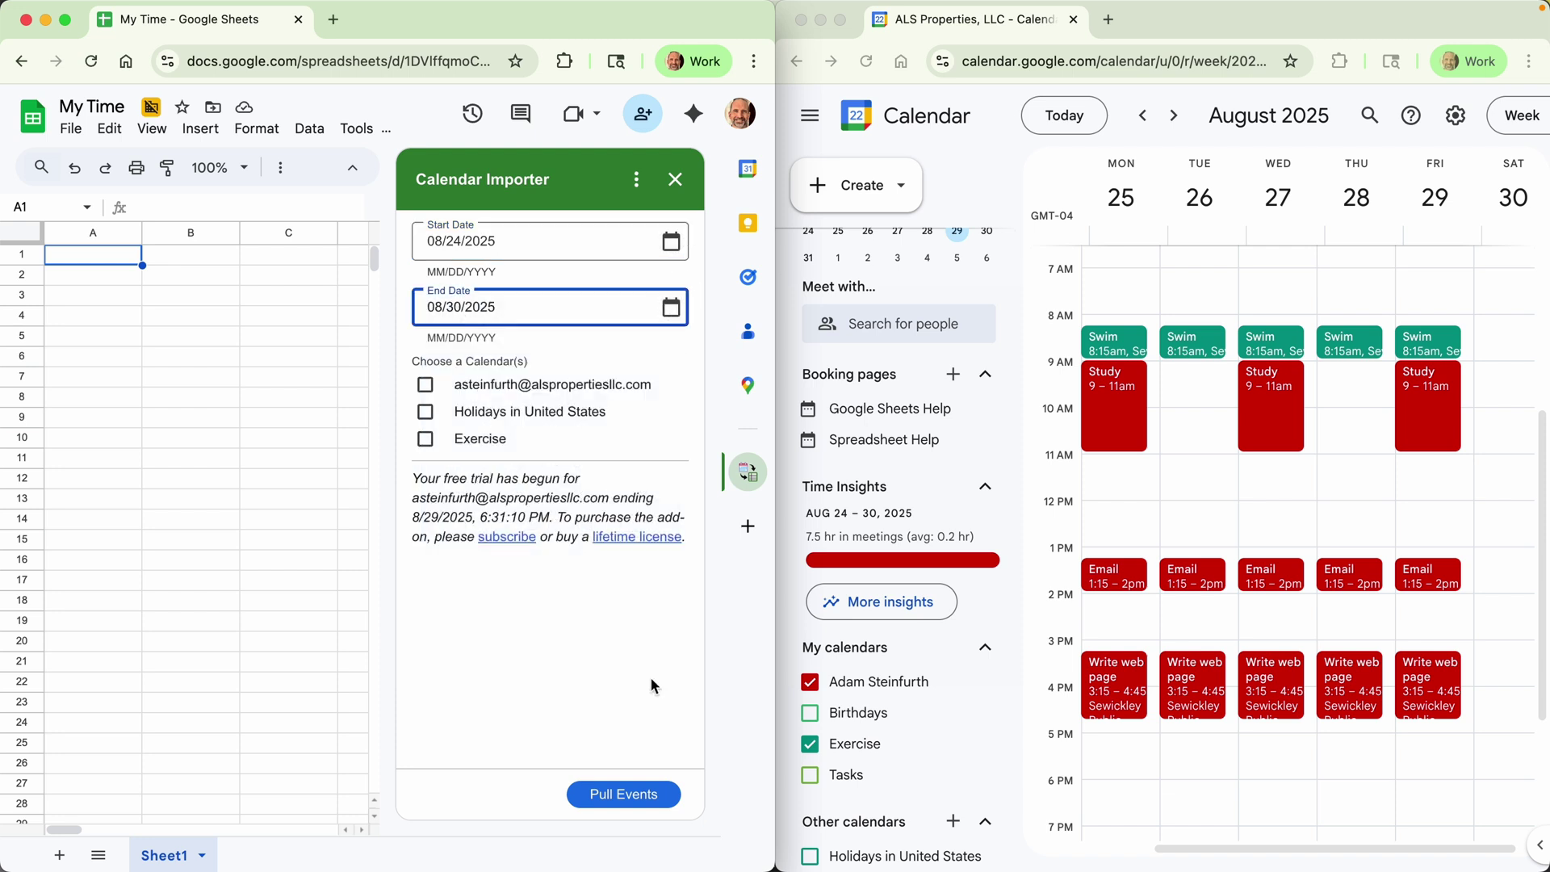
Include the account's own calendar and Exercise, then pull the events into the sheet
{"action": "left_click", "coordinate": [425, 386]}
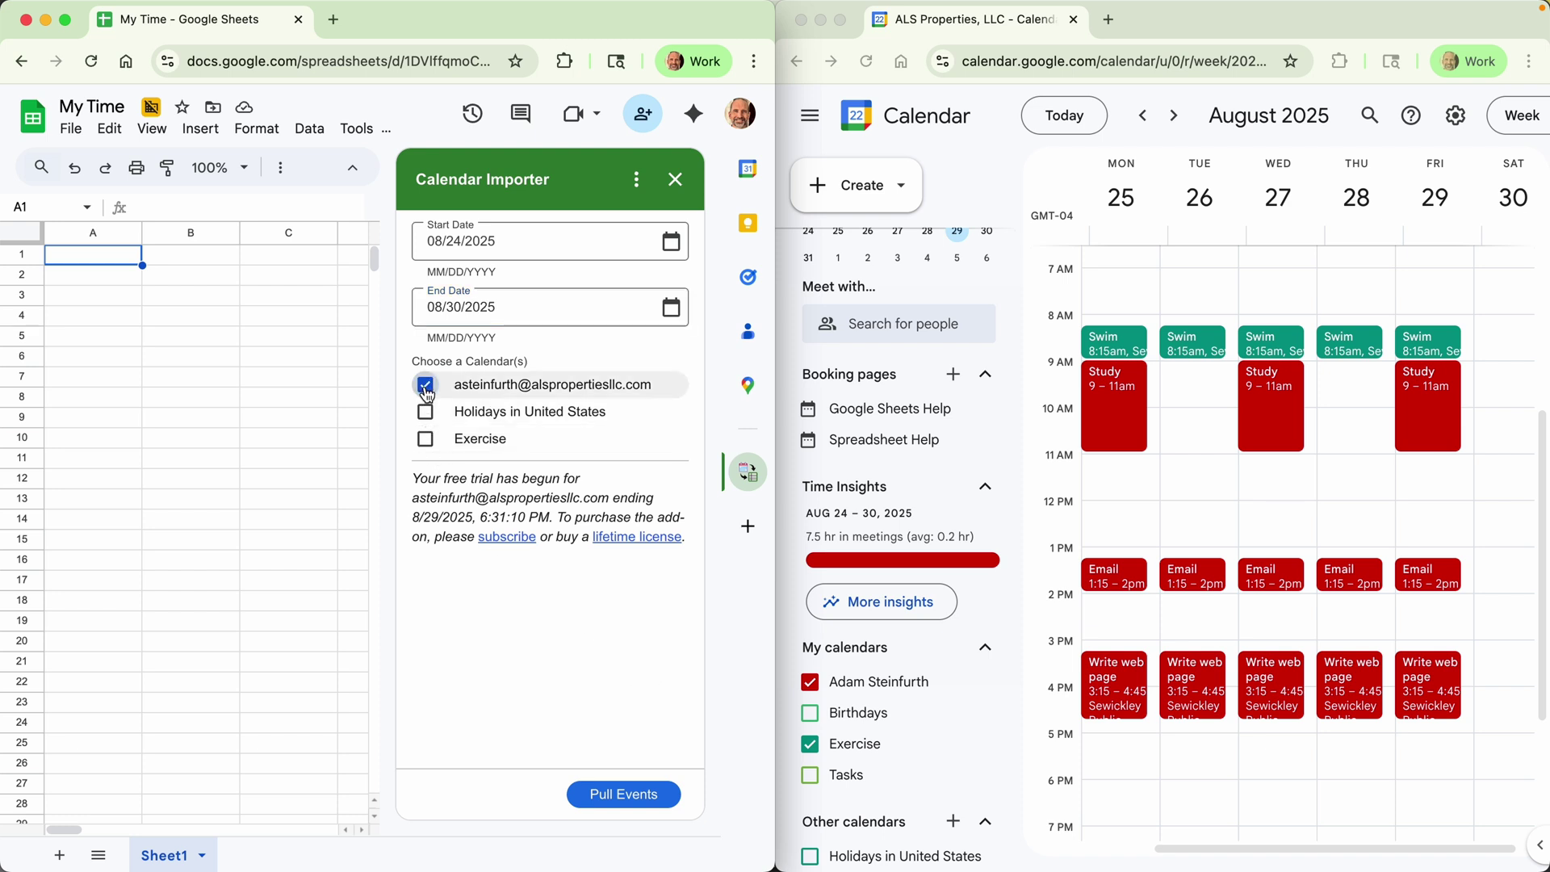
{"action": "left_click", "coordinate": [426, 438]}
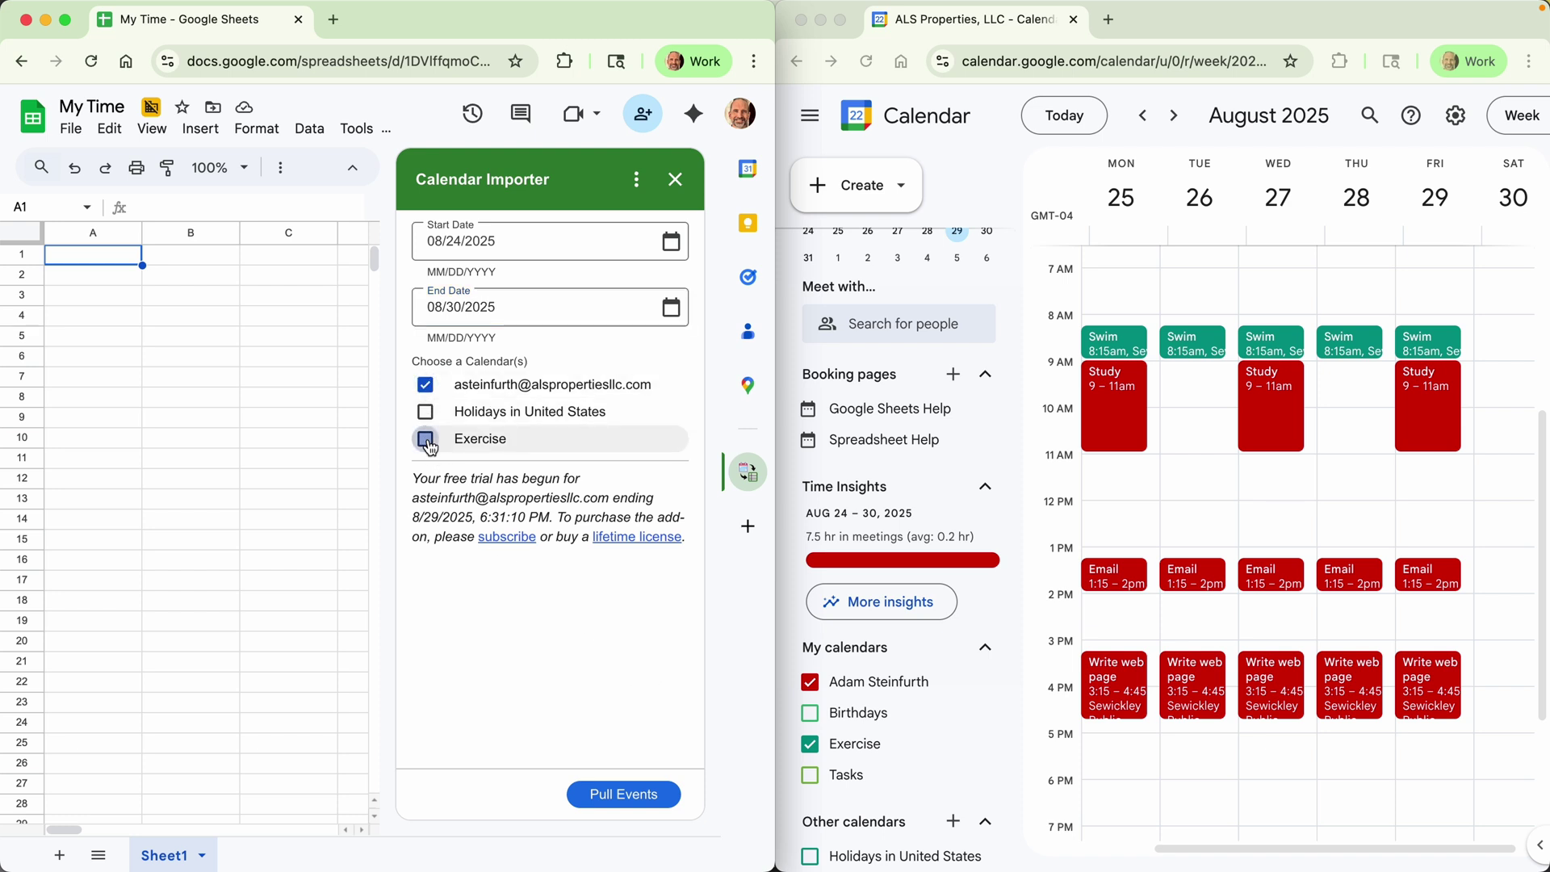
{"action": "left_click", "coordinate": [645, 805]}
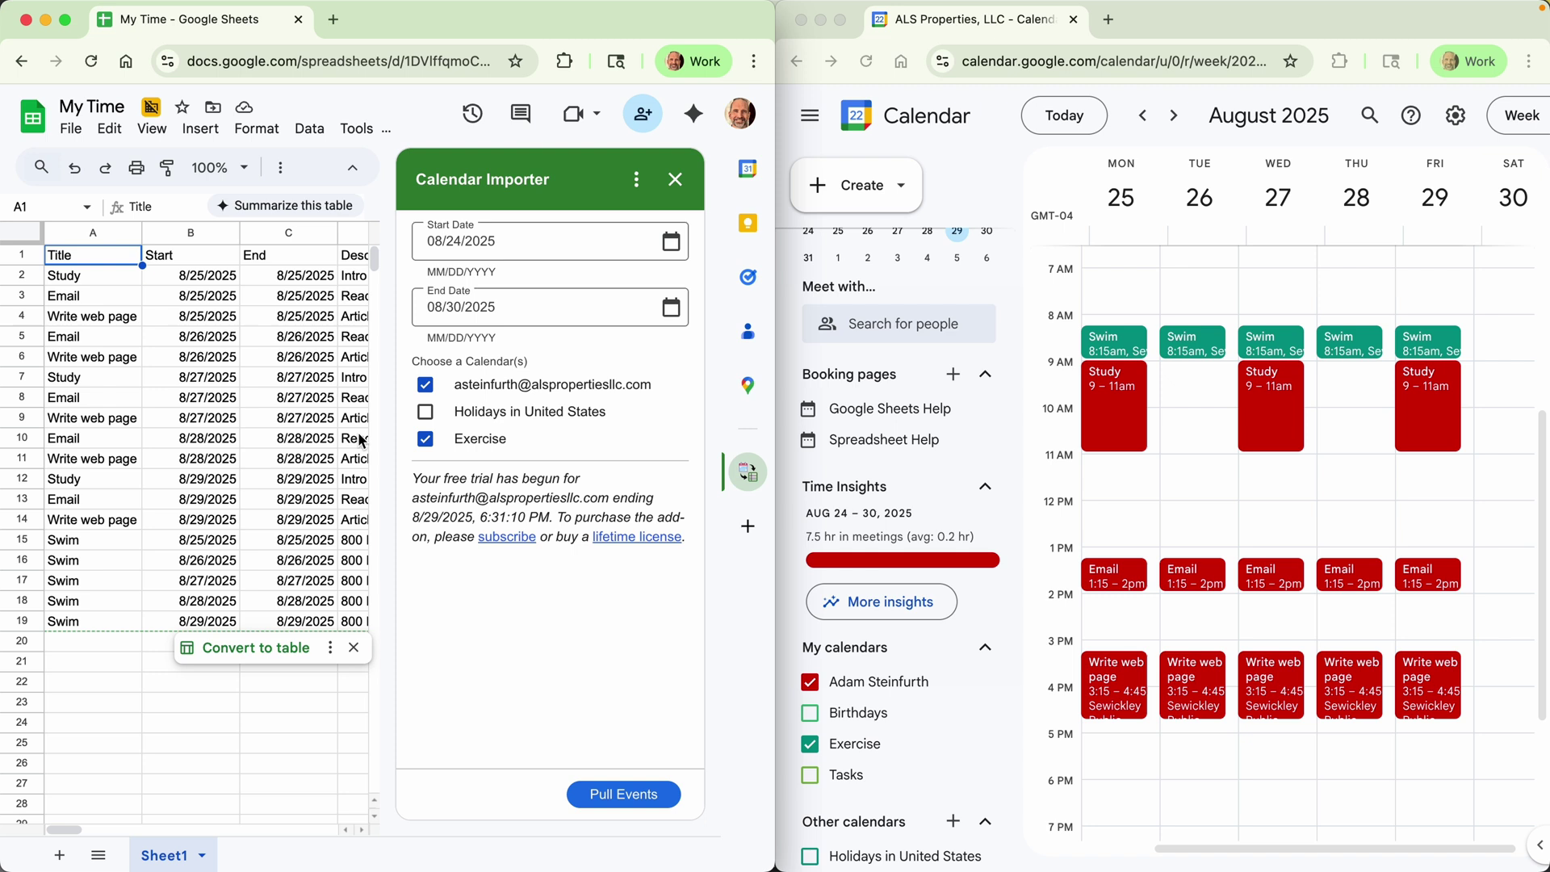
Maximize the window and inspect the Start values B2:B12 plus the Description and Guests headers
{"action": "double_click", "coordinate": [467, 26]}
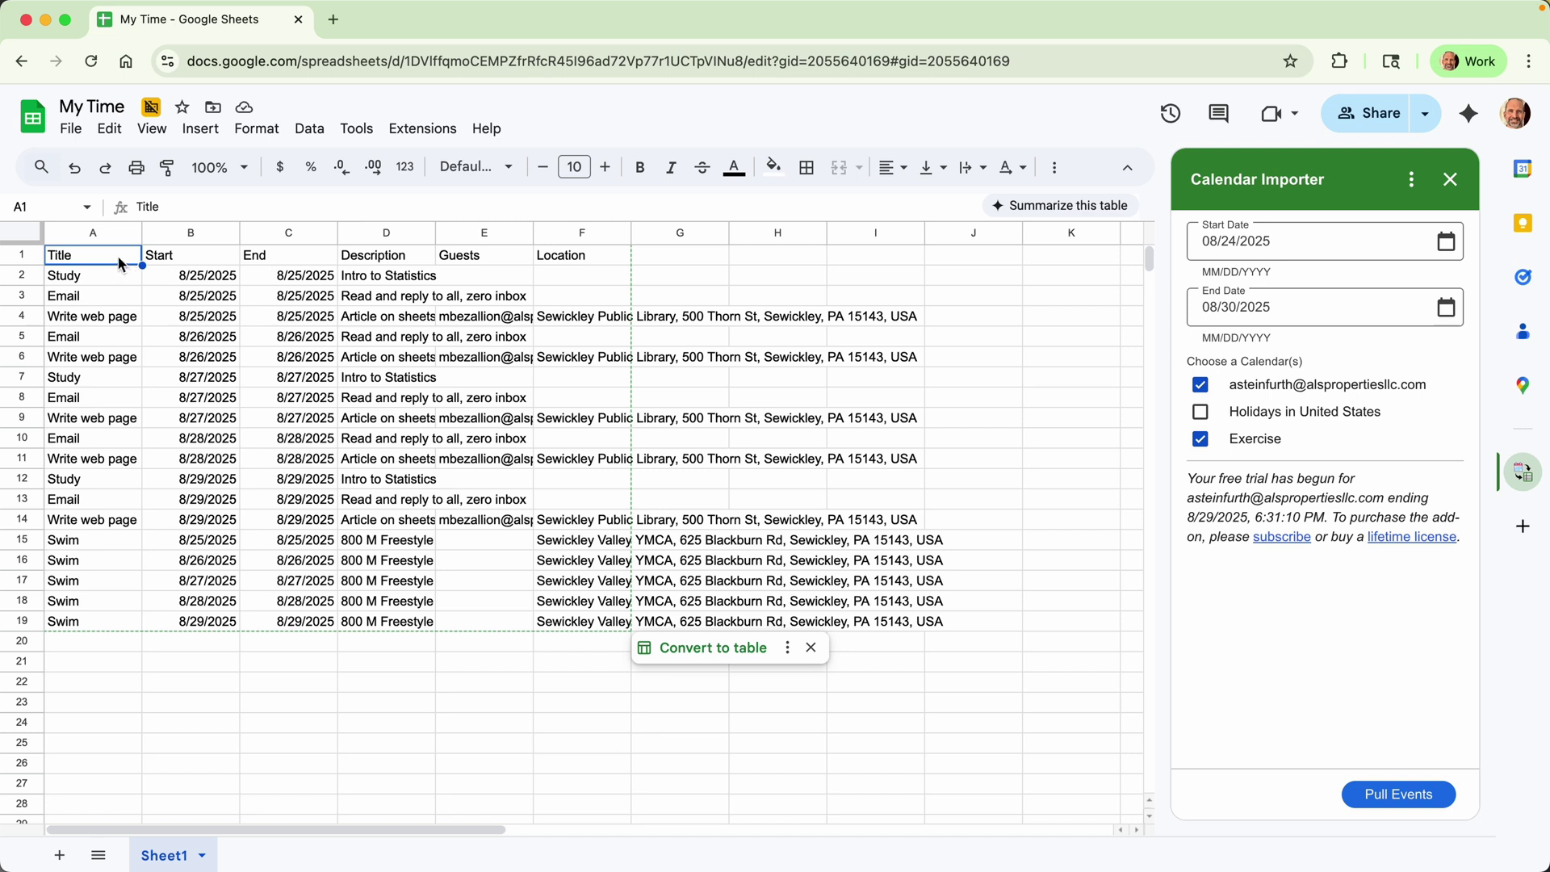
{"action": "left_click", "coordinate": [199, 252]}
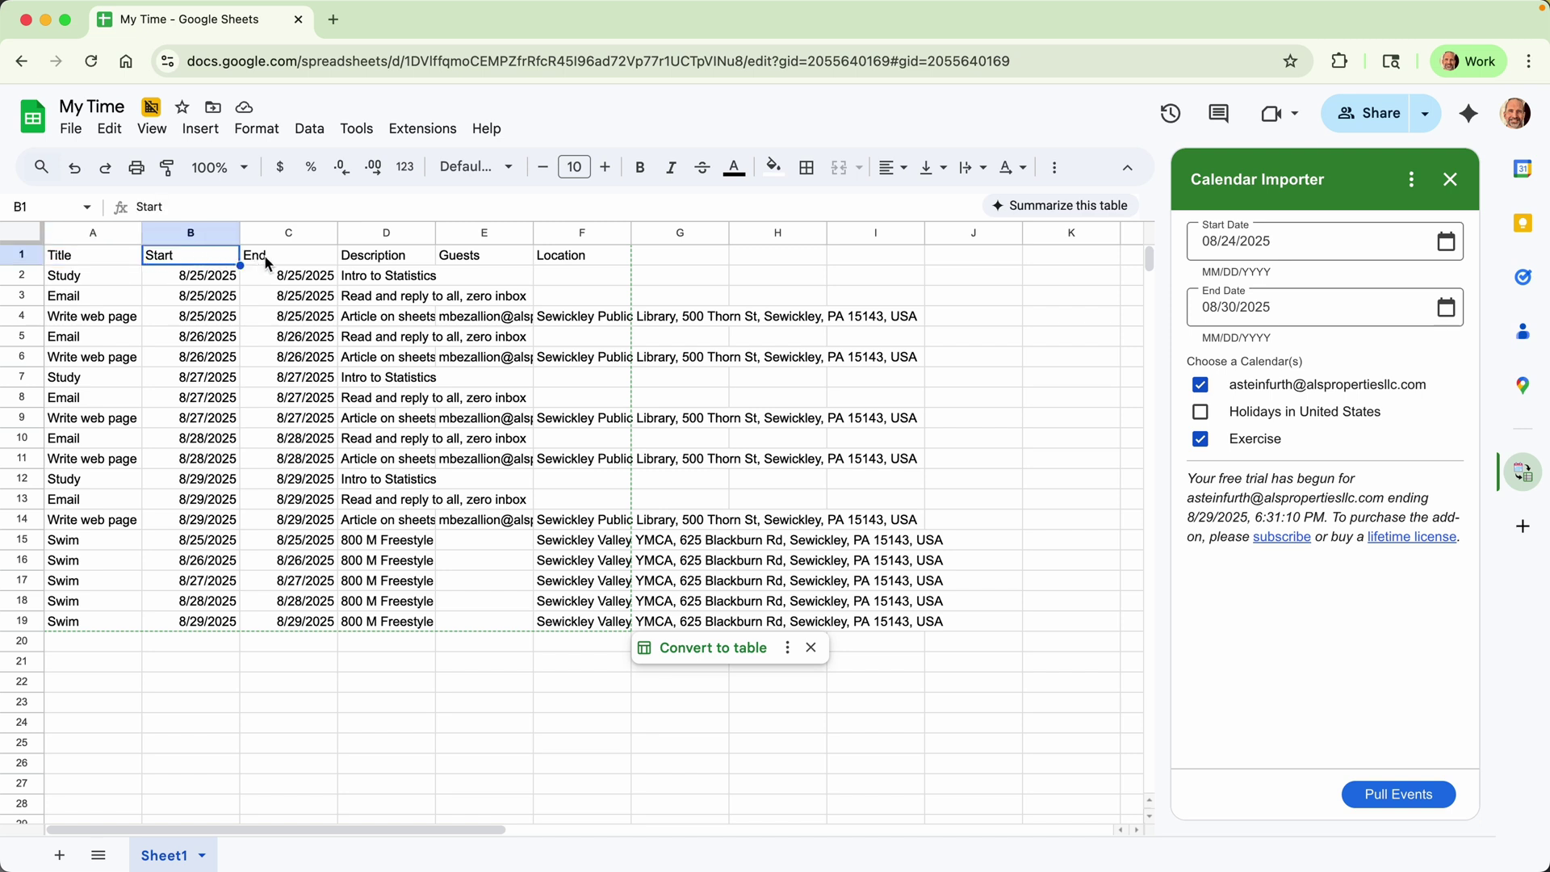
{"action": "left_click_drag", "start_coordinate": [219, 278], "coordinate": [228, 485]}
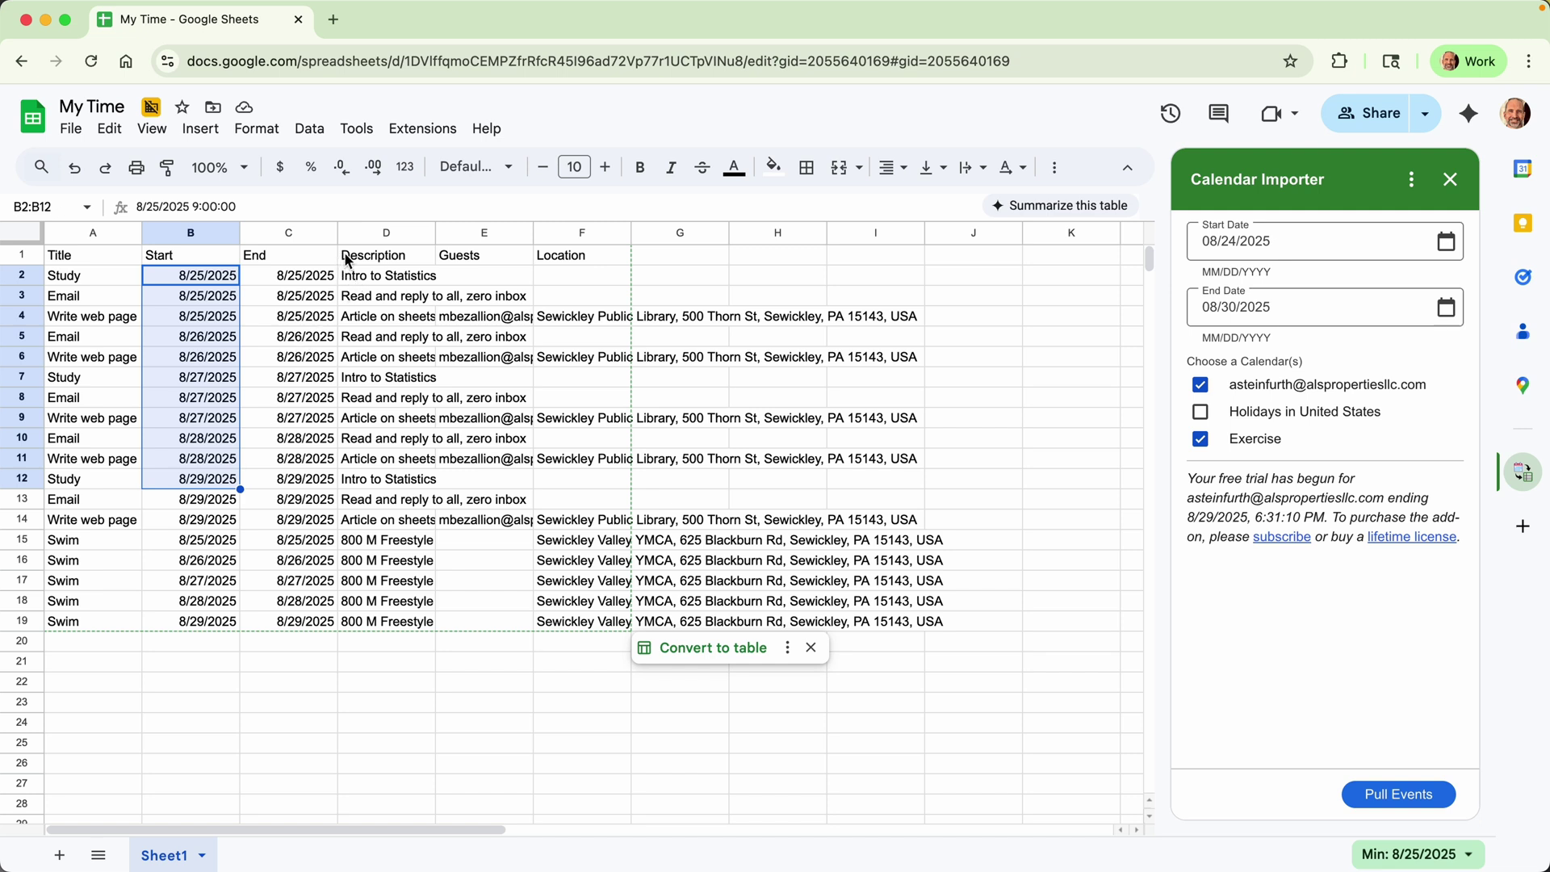
{"action": "left_click", "coordinate": [389, 260]}
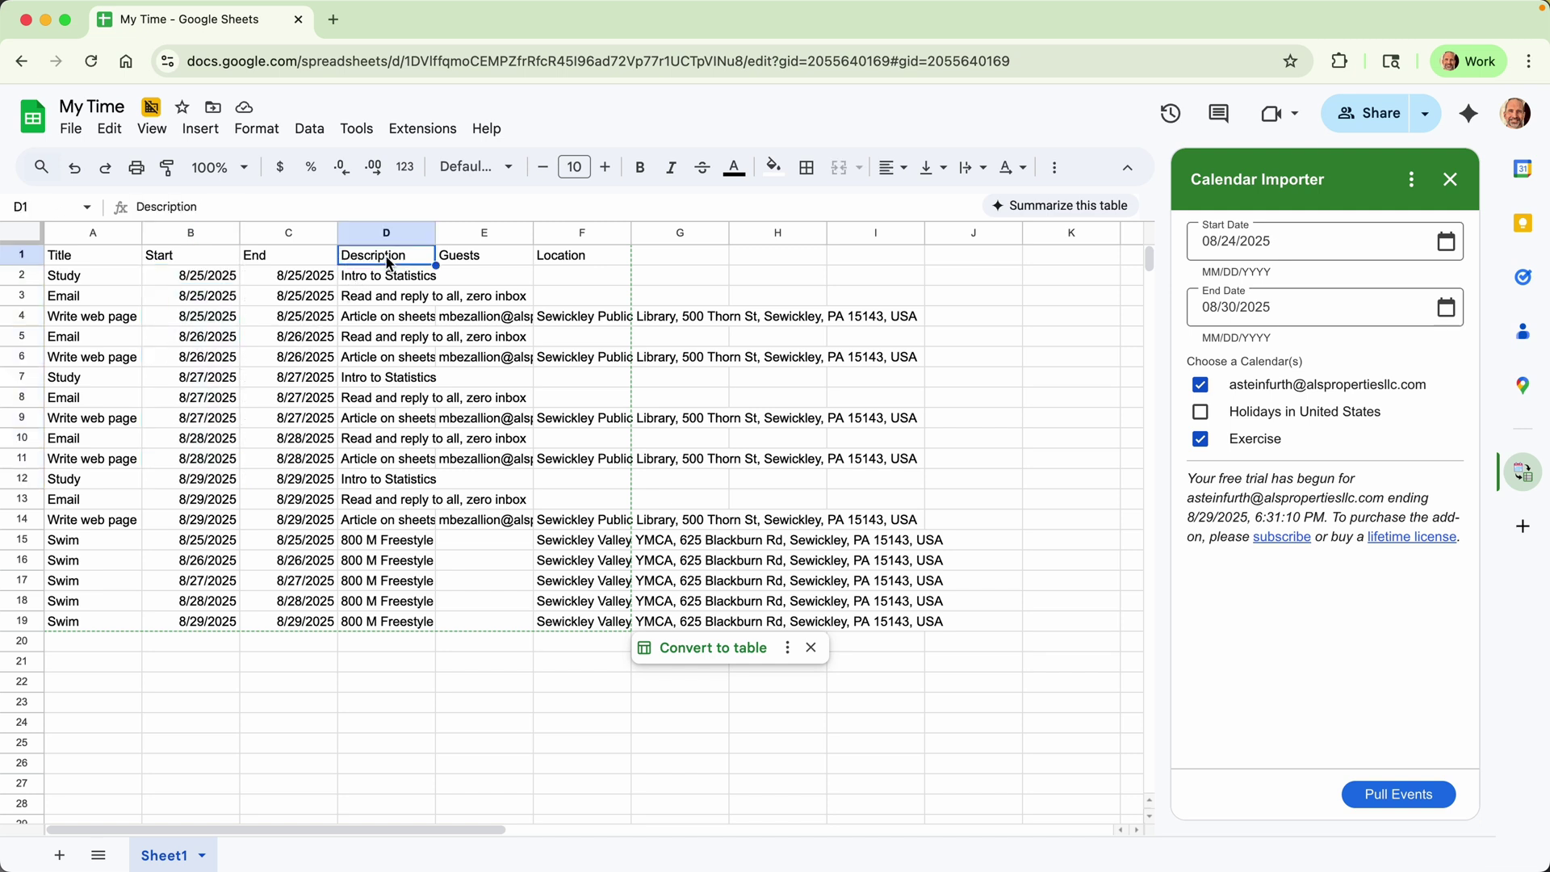
{"action": "left_click", "coordinate": [472, 258]}
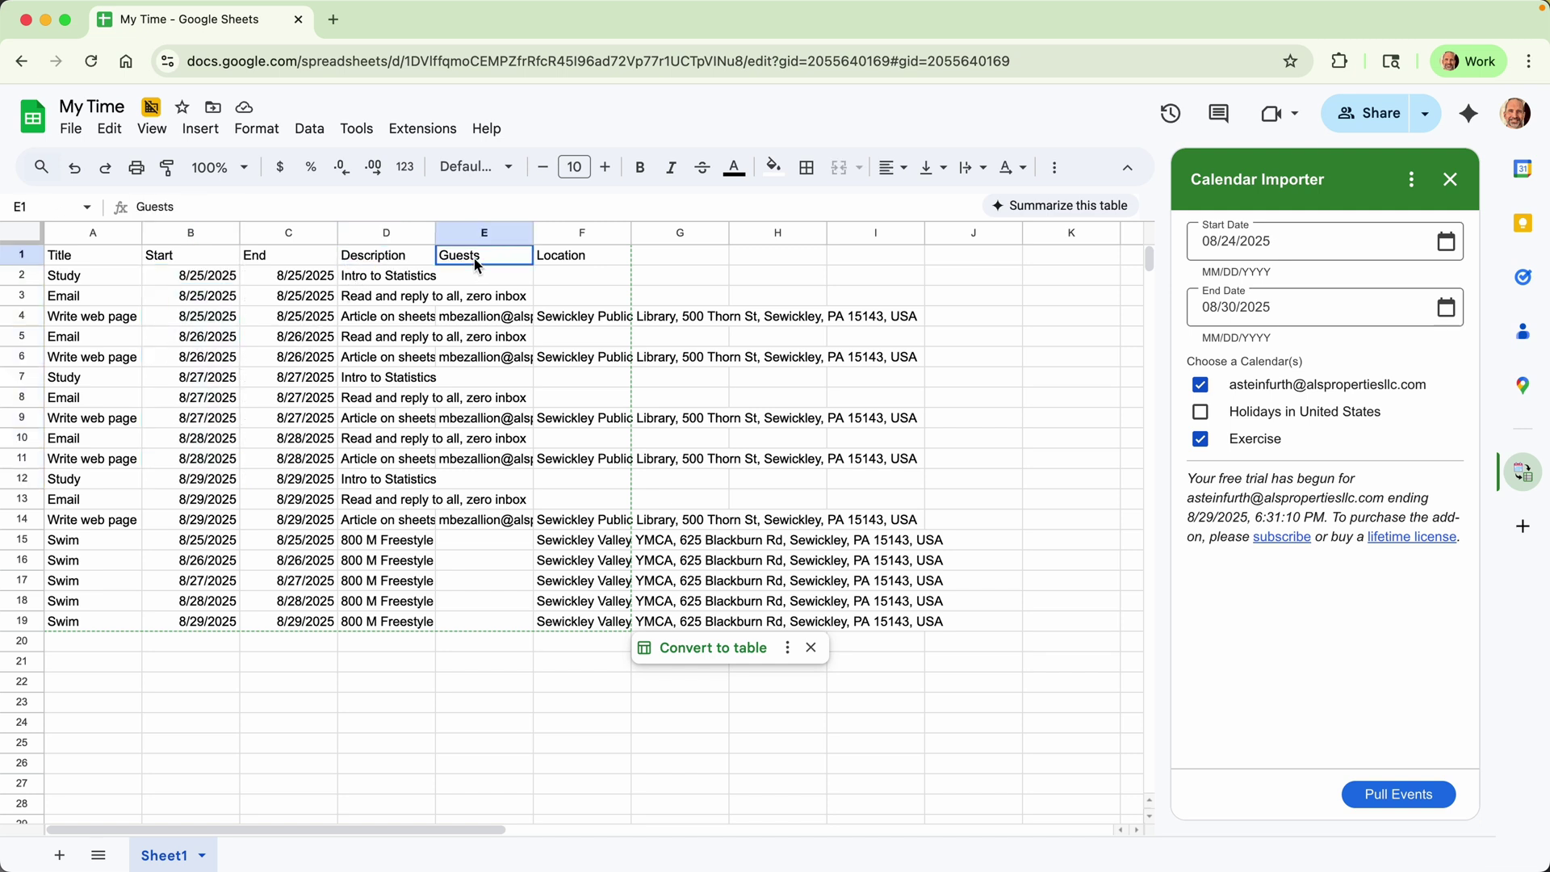
Auto-fit columns D, E and F to their contents, review entries, and start table conversion
{"action": "double_click", "coordinate": [437, 236]}
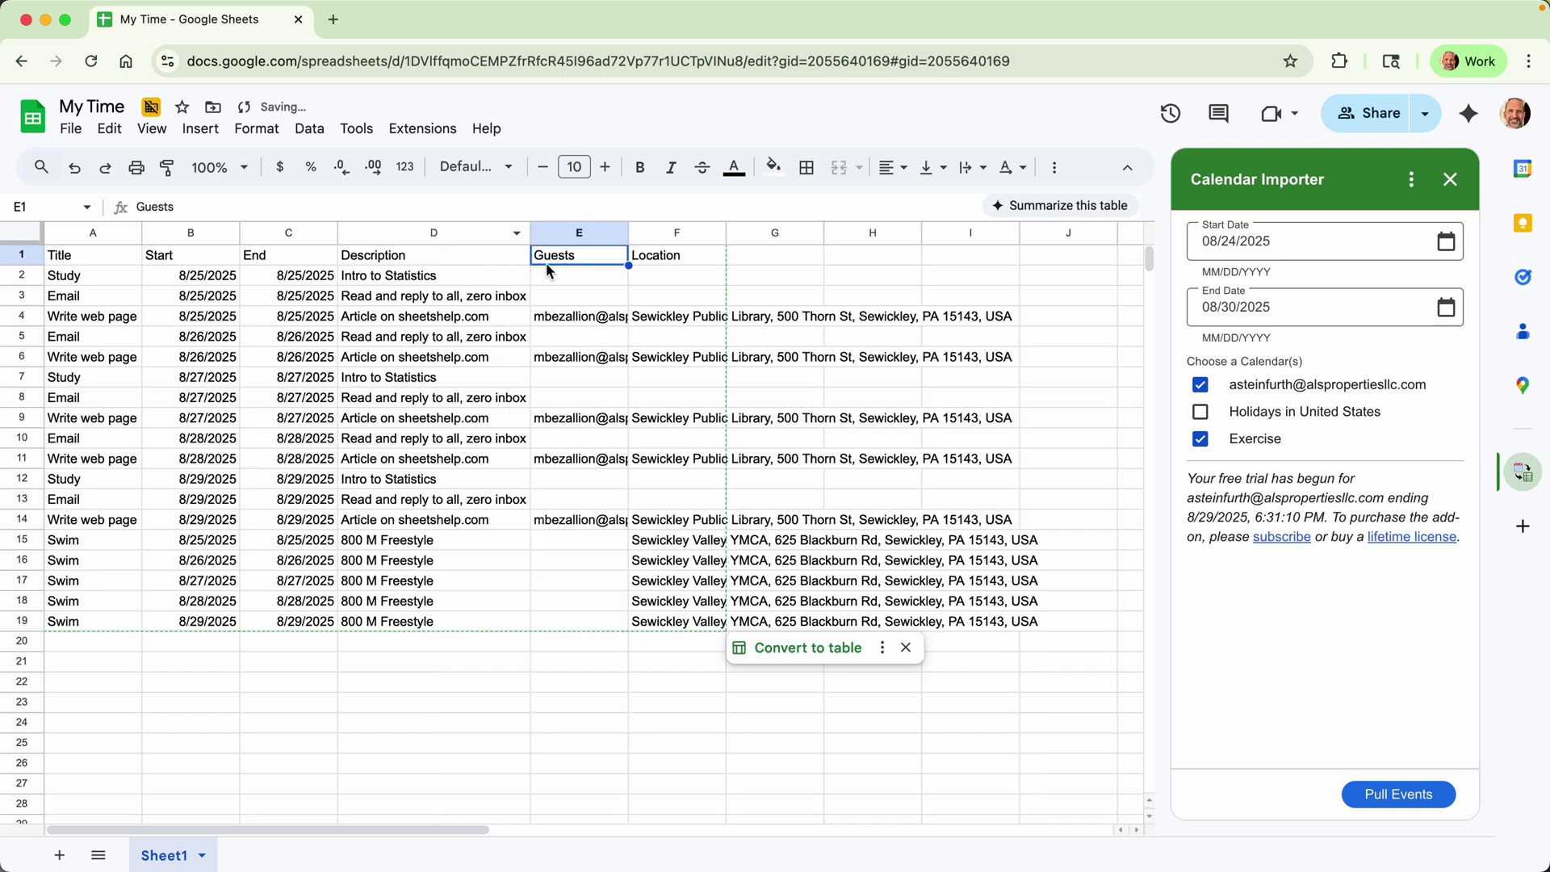
{"action": "double_click", "coordinate": [627, 232]}
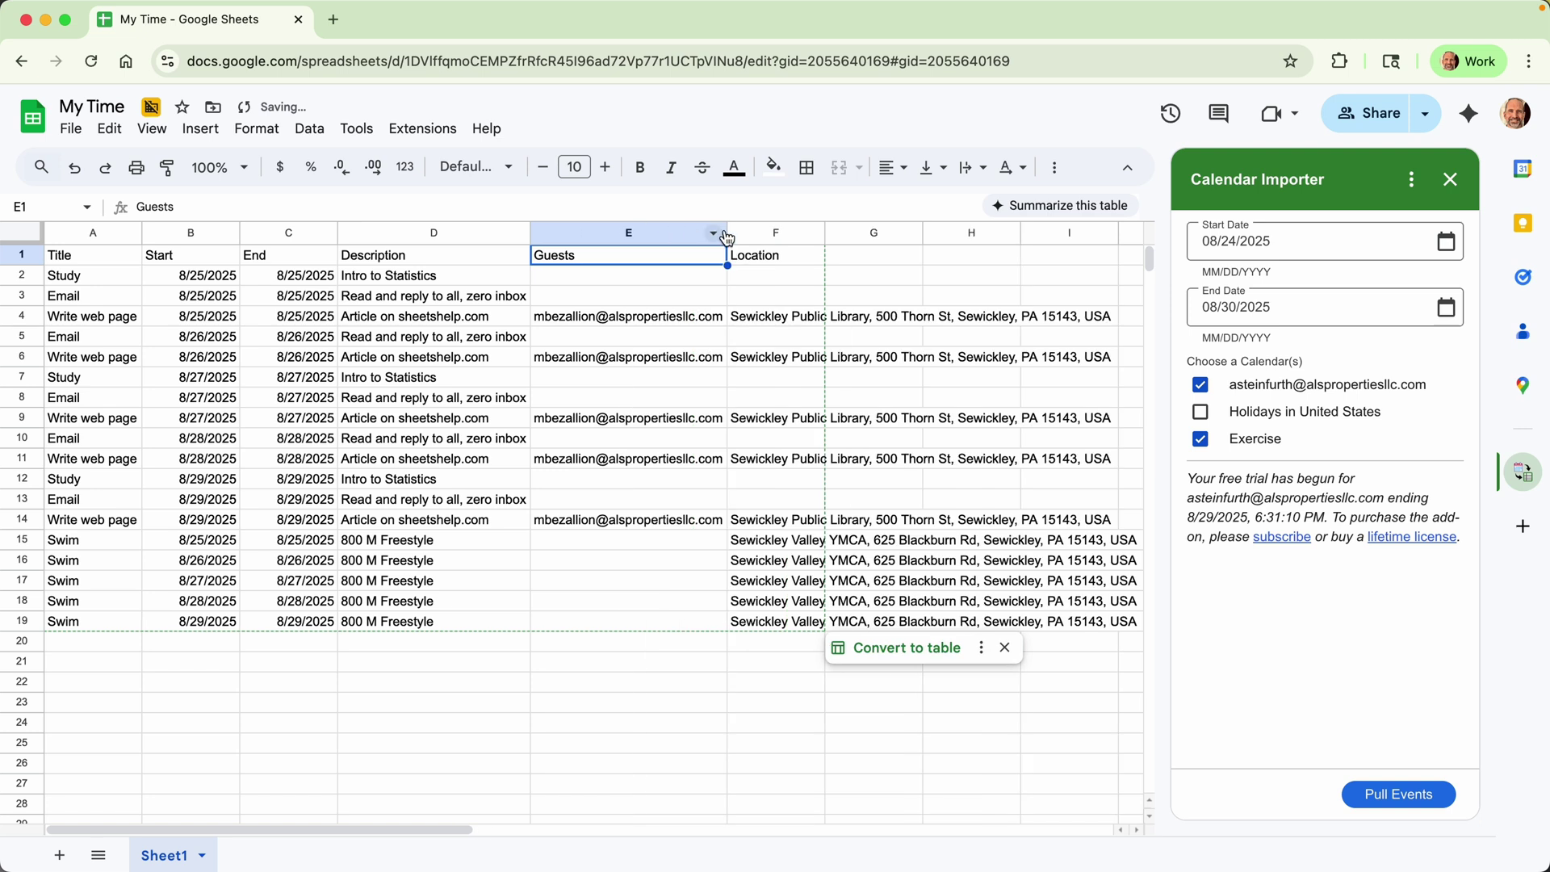
{"action": "double_click", "coordinate": [826, 233]}
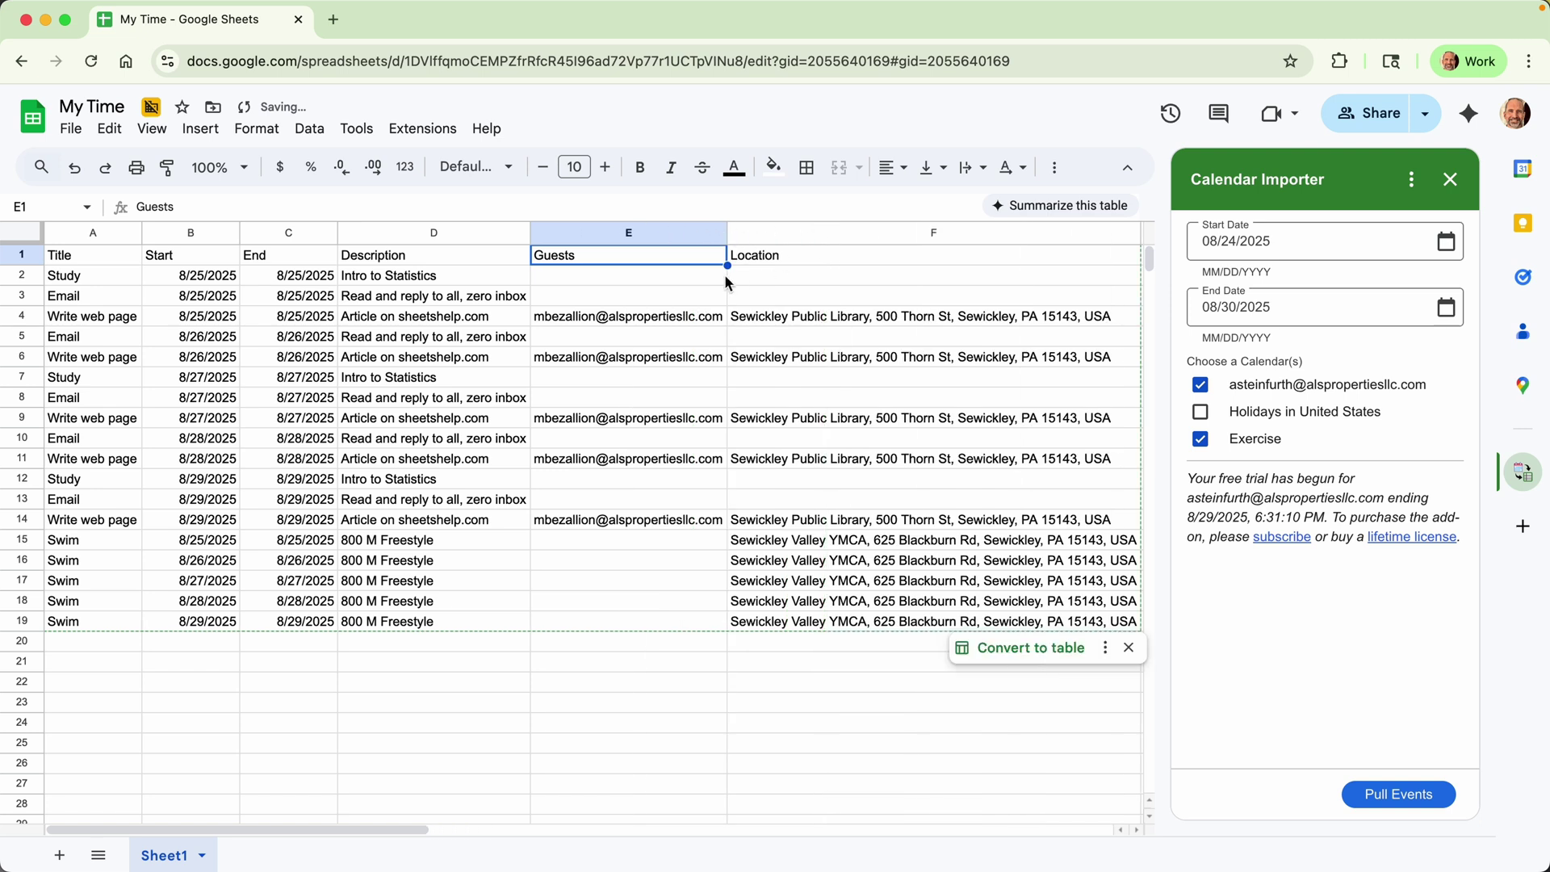
{"action": "left_click", "coordinate": [579, 321]}
{"action": "left_click", "coordinate": [605, 363]}
{"action": "left_click", "coordinate": [605, 381]}
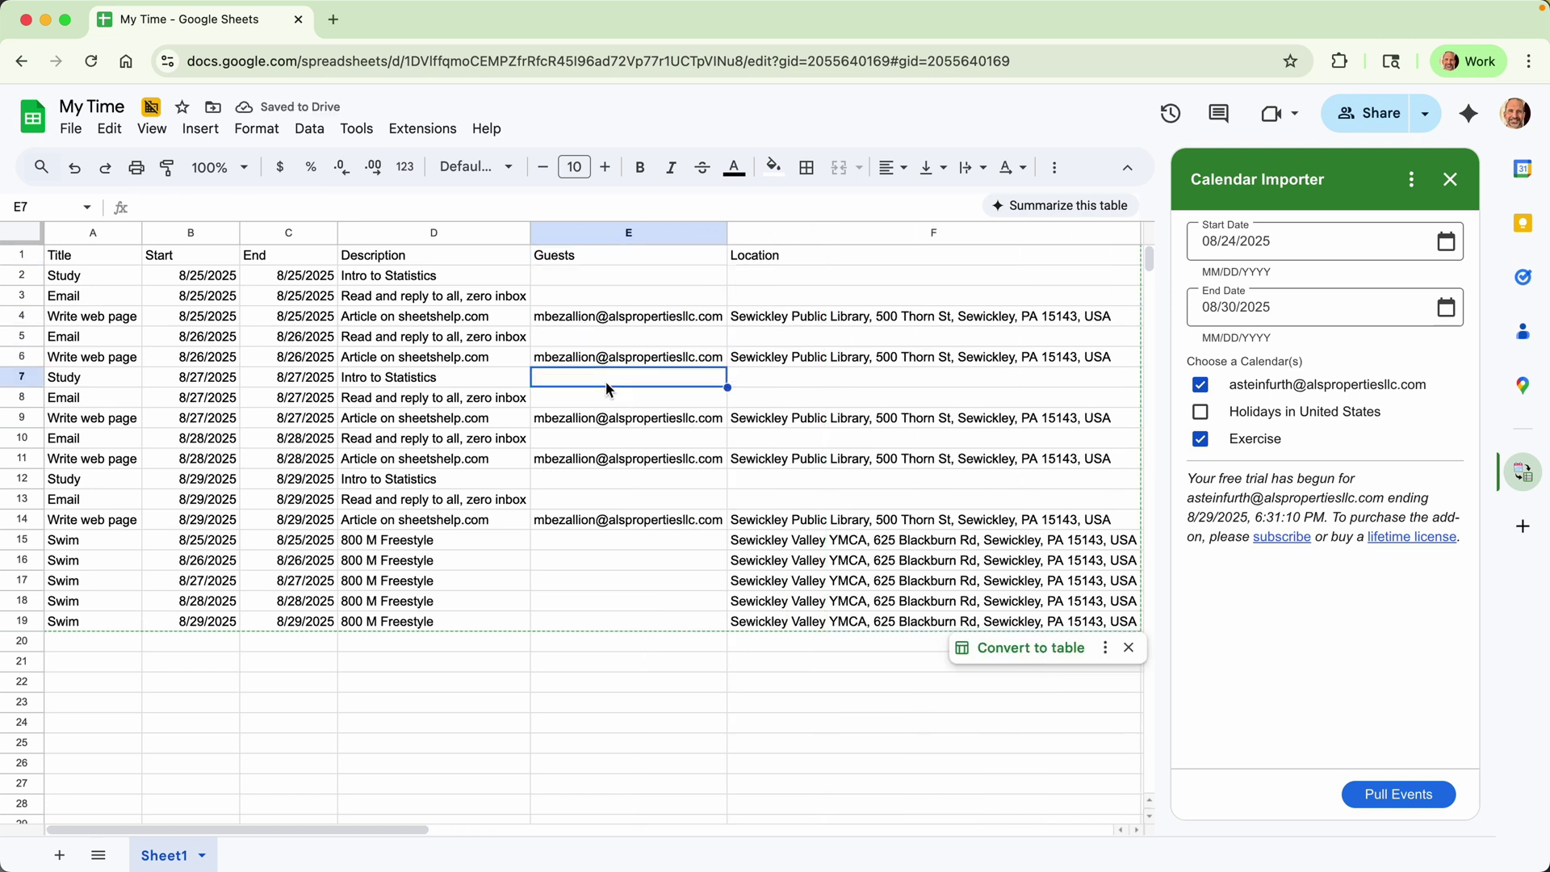
{"action": "left_click", "coordinate": [613, 404]}
{"action": "left_click", "coordinate": [805, 257]}
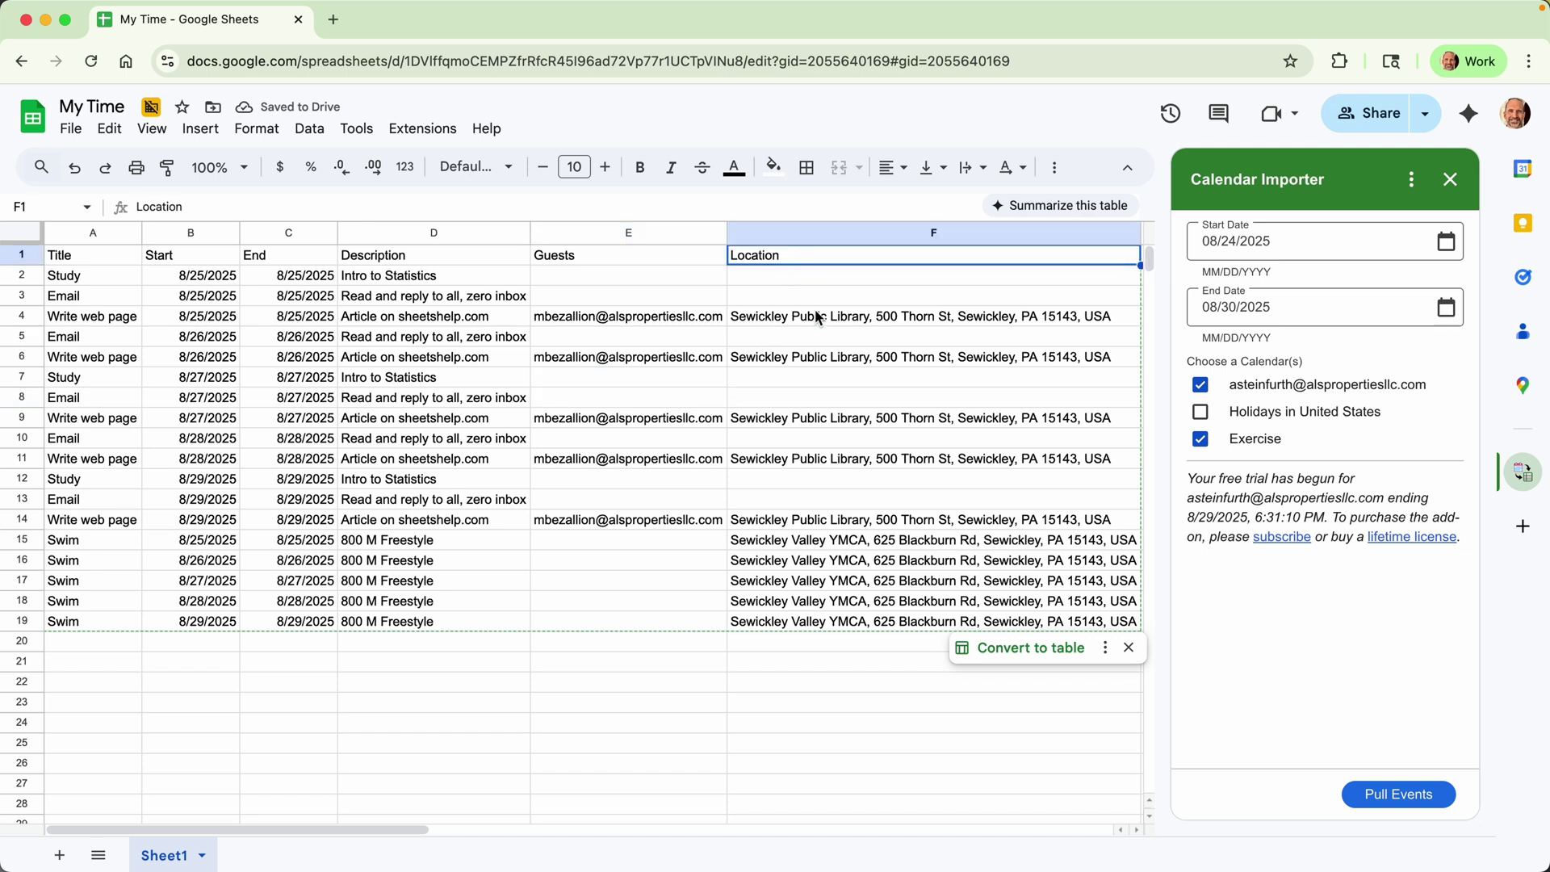
{"action": "left_click", "coordinate": [823, 354]}
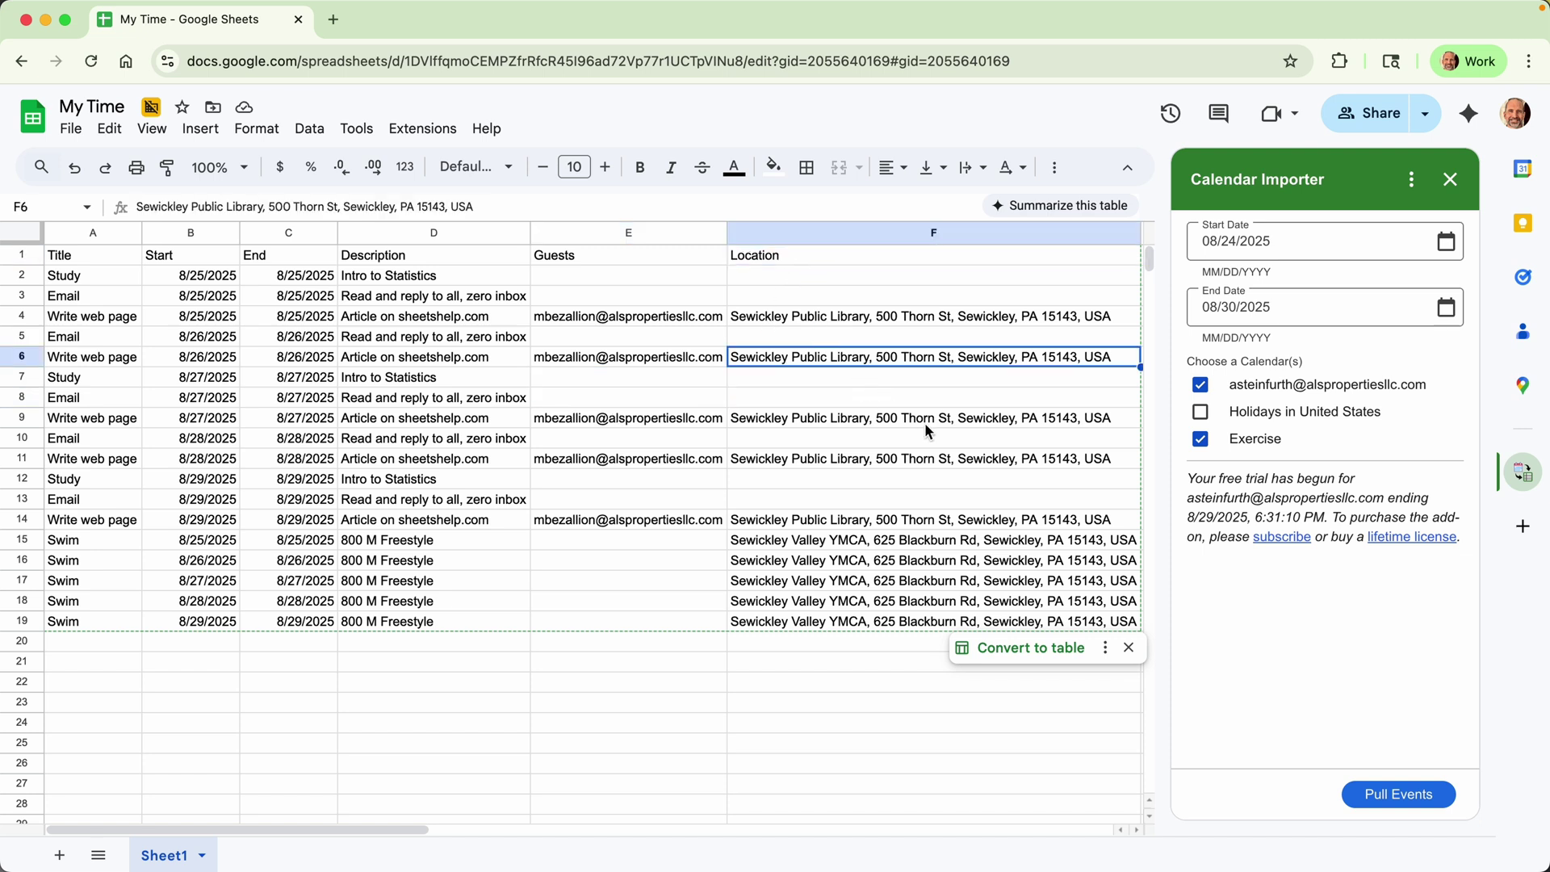
{"action": "left_click", "coordinate": [1046, 650]}
Convert the 18 imported events into Table1 and open the Start column's options
{"action": "left_click", "coordinate": [1047, 650]}
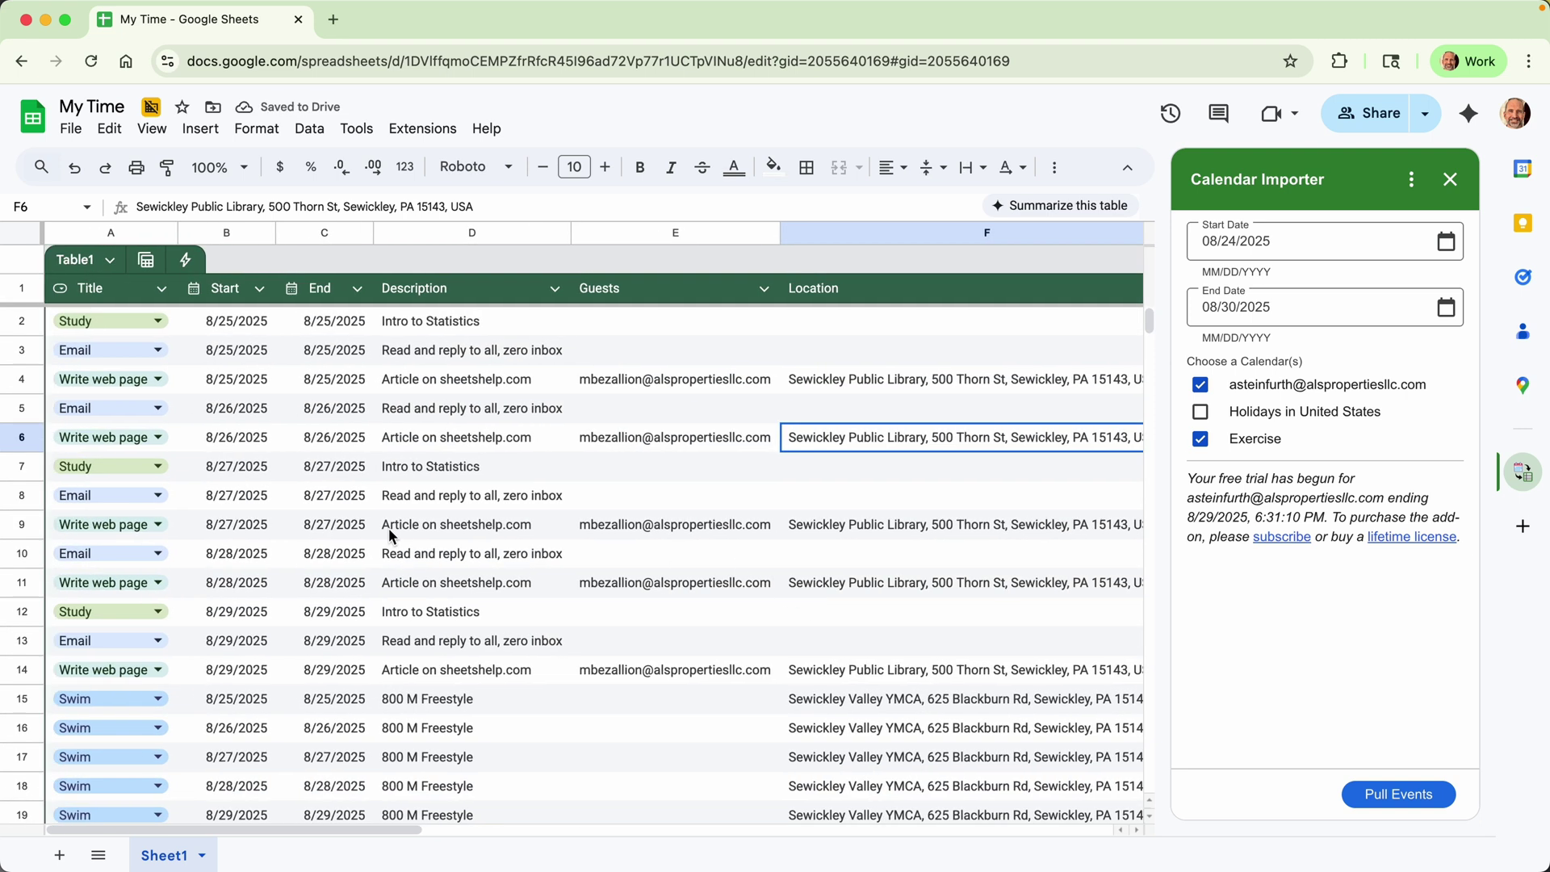
{"action": "left_click", "coordinate": [259, 292]}
Change both the Start and End column types to Date > Date time
{"action": "mouse_move", "coordinate": [410, 335]}
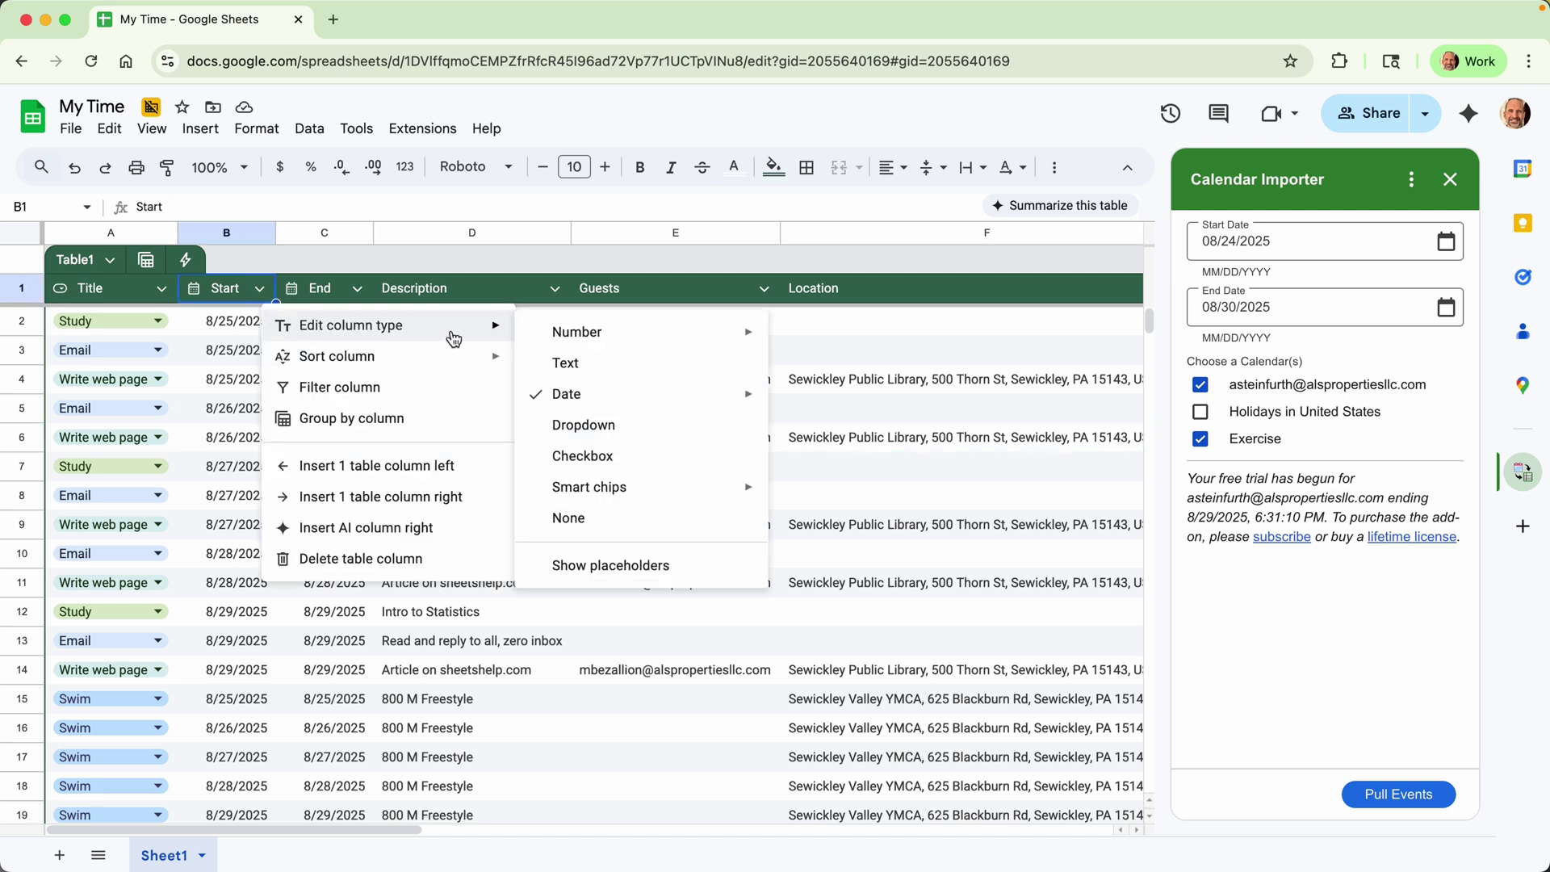
{"action": "mouse_move", "coordinate": [733, 397]}
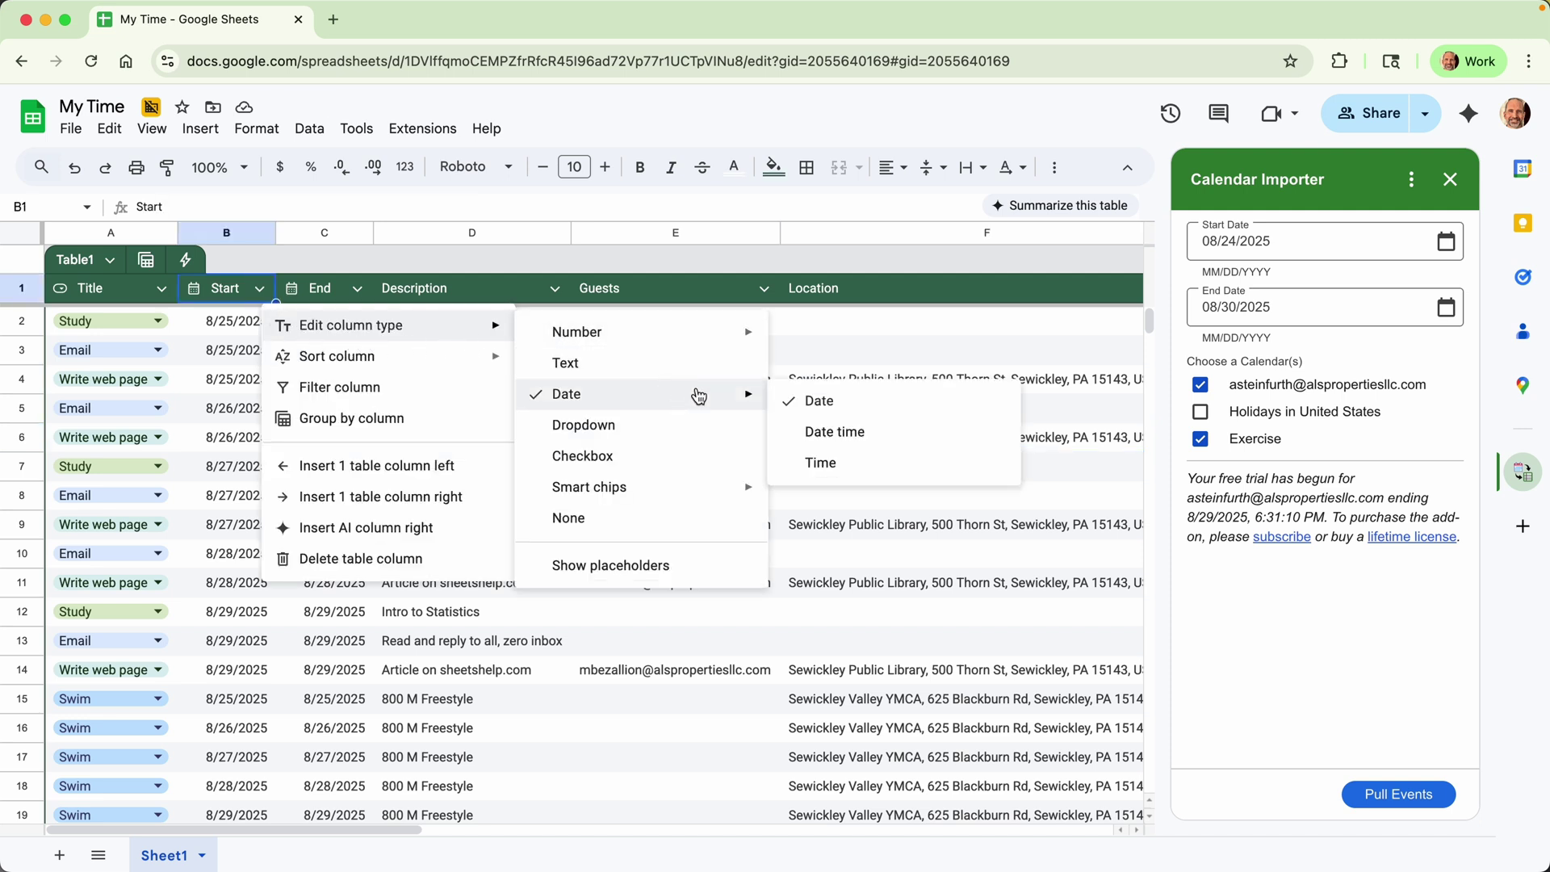
{"action": "left_click", "coordinate": [822, 429]}
{"action": "left_click", "coordinate": [391, 288]}
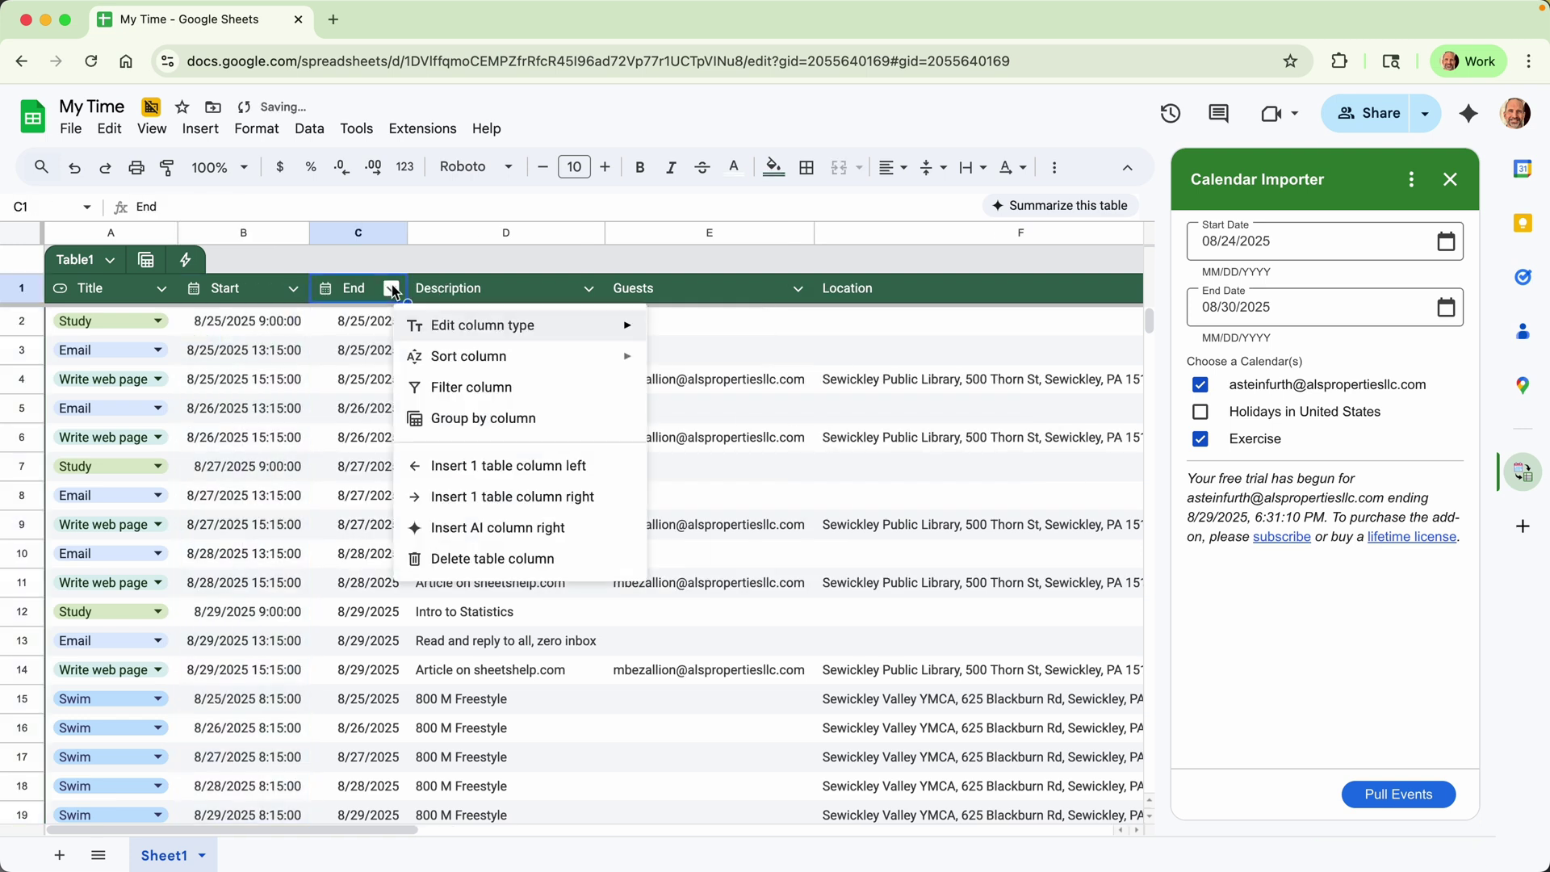
{"action": "mouse_move", "coordinate": [635, 336]}
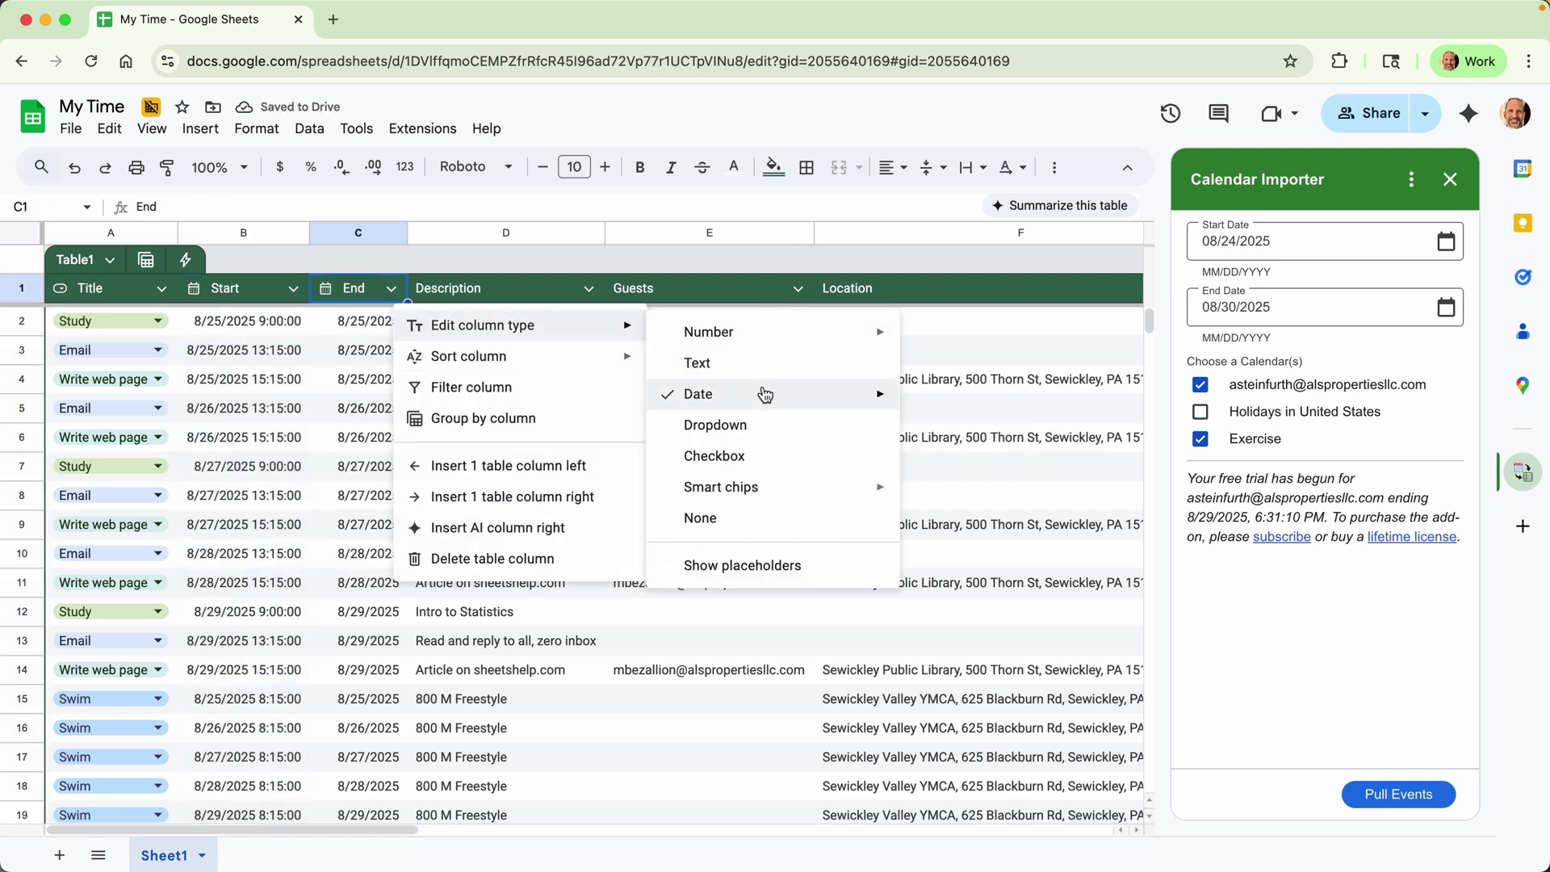
{"action": "mouse_move", "coordinate": [796, 398]}
{"action": "left_click", "coordinate": [940, 429]}
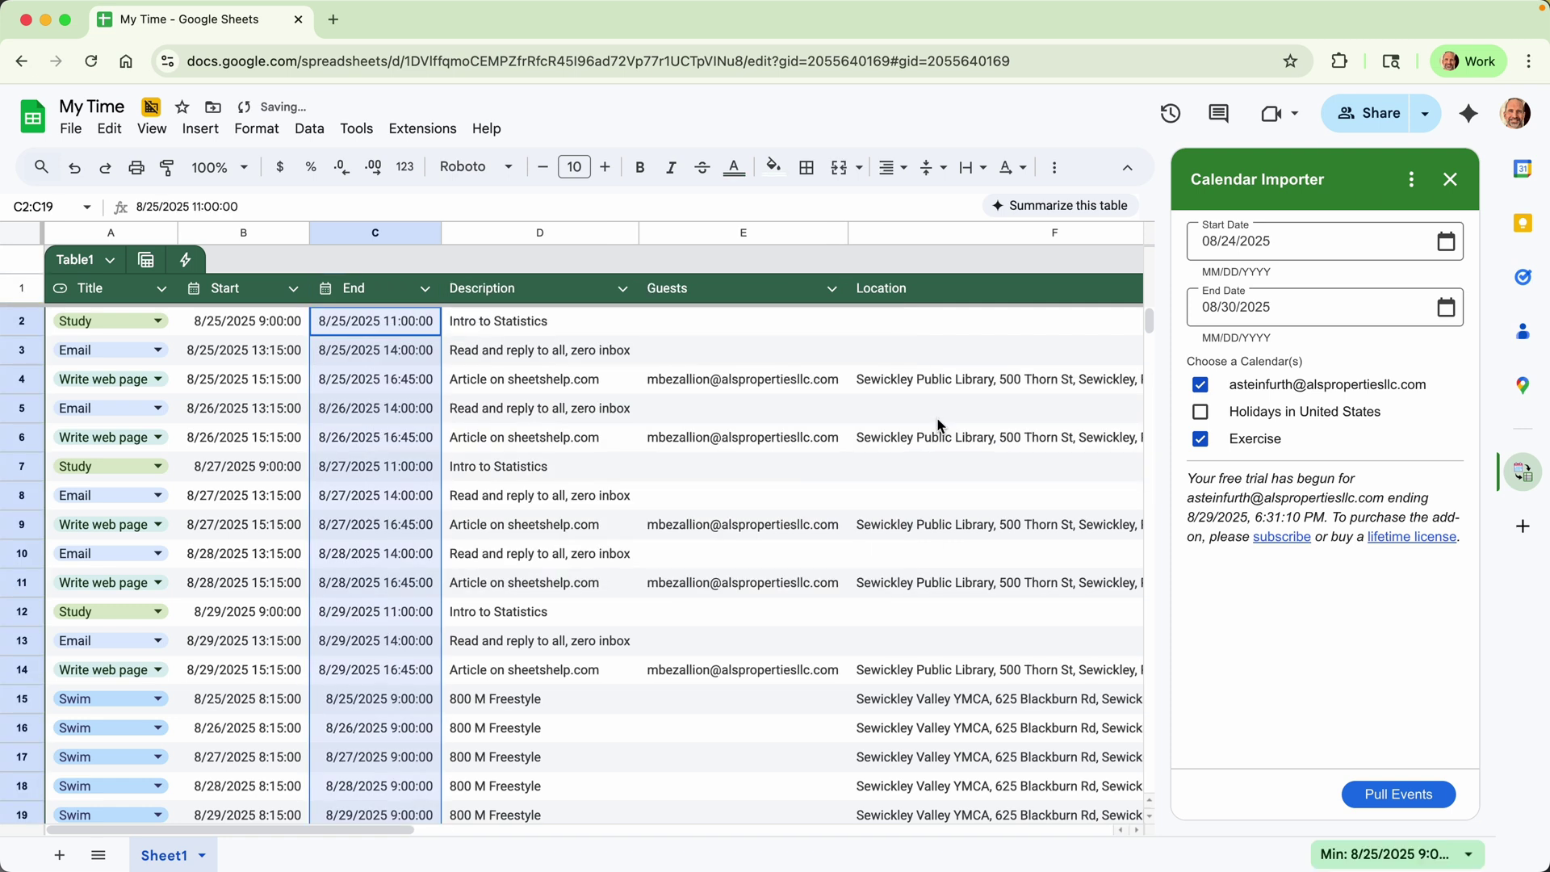
Check the new date-time values such as the End value in C2
{"action": "left_click", "coordinate": [259, 325]}
{"action": "left_click", "coordinate": [408, 333]}
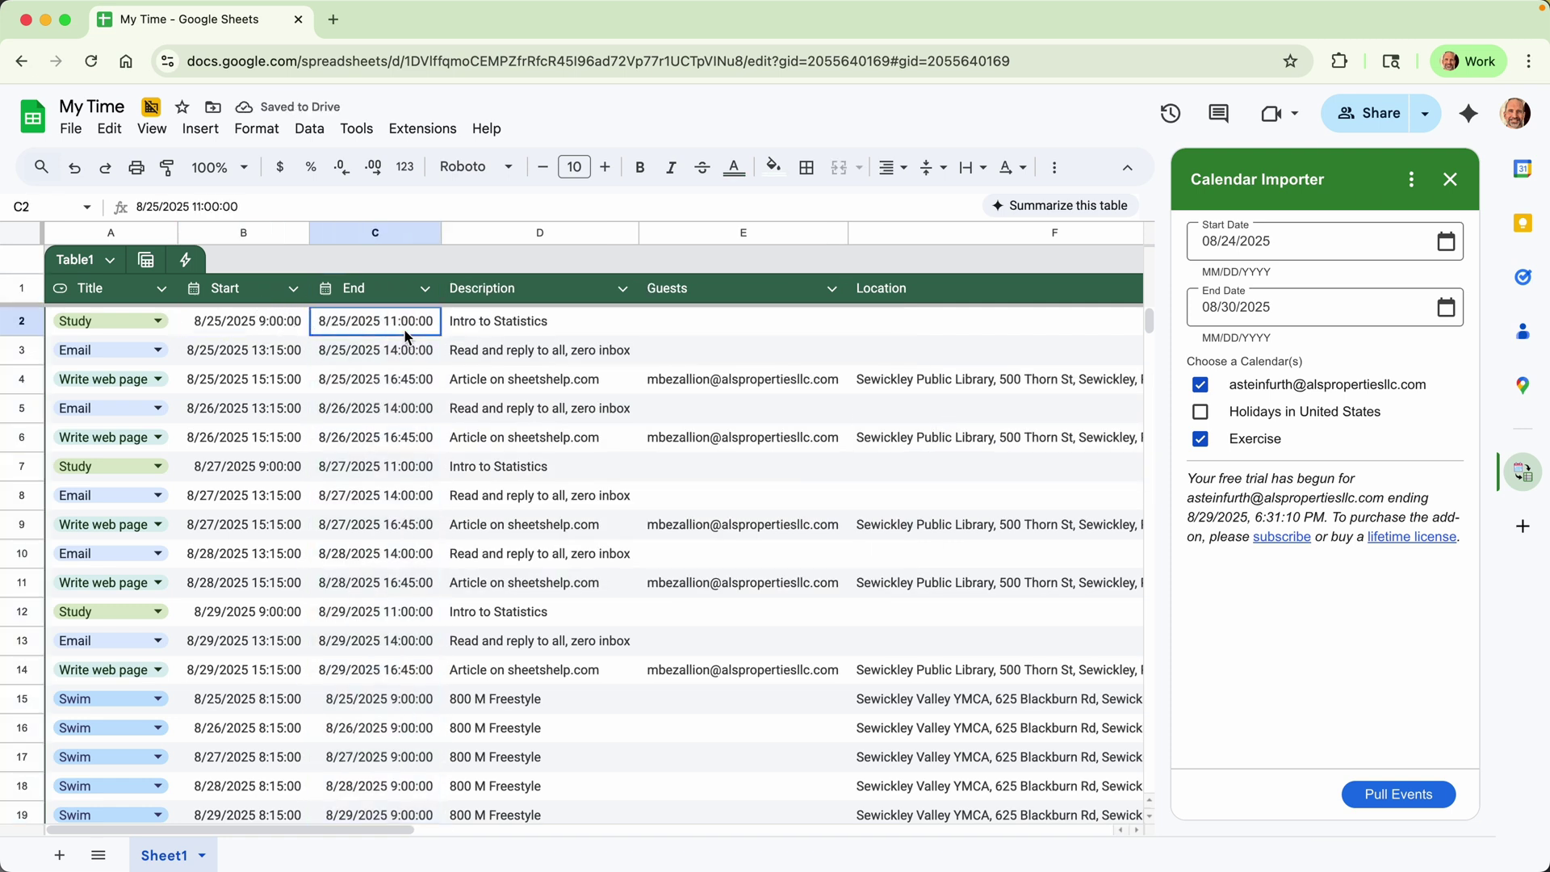
{"action": "left_click", "coordinate": [412, 349]}
{"action": "left_click", "coordinate": [481, 350]}
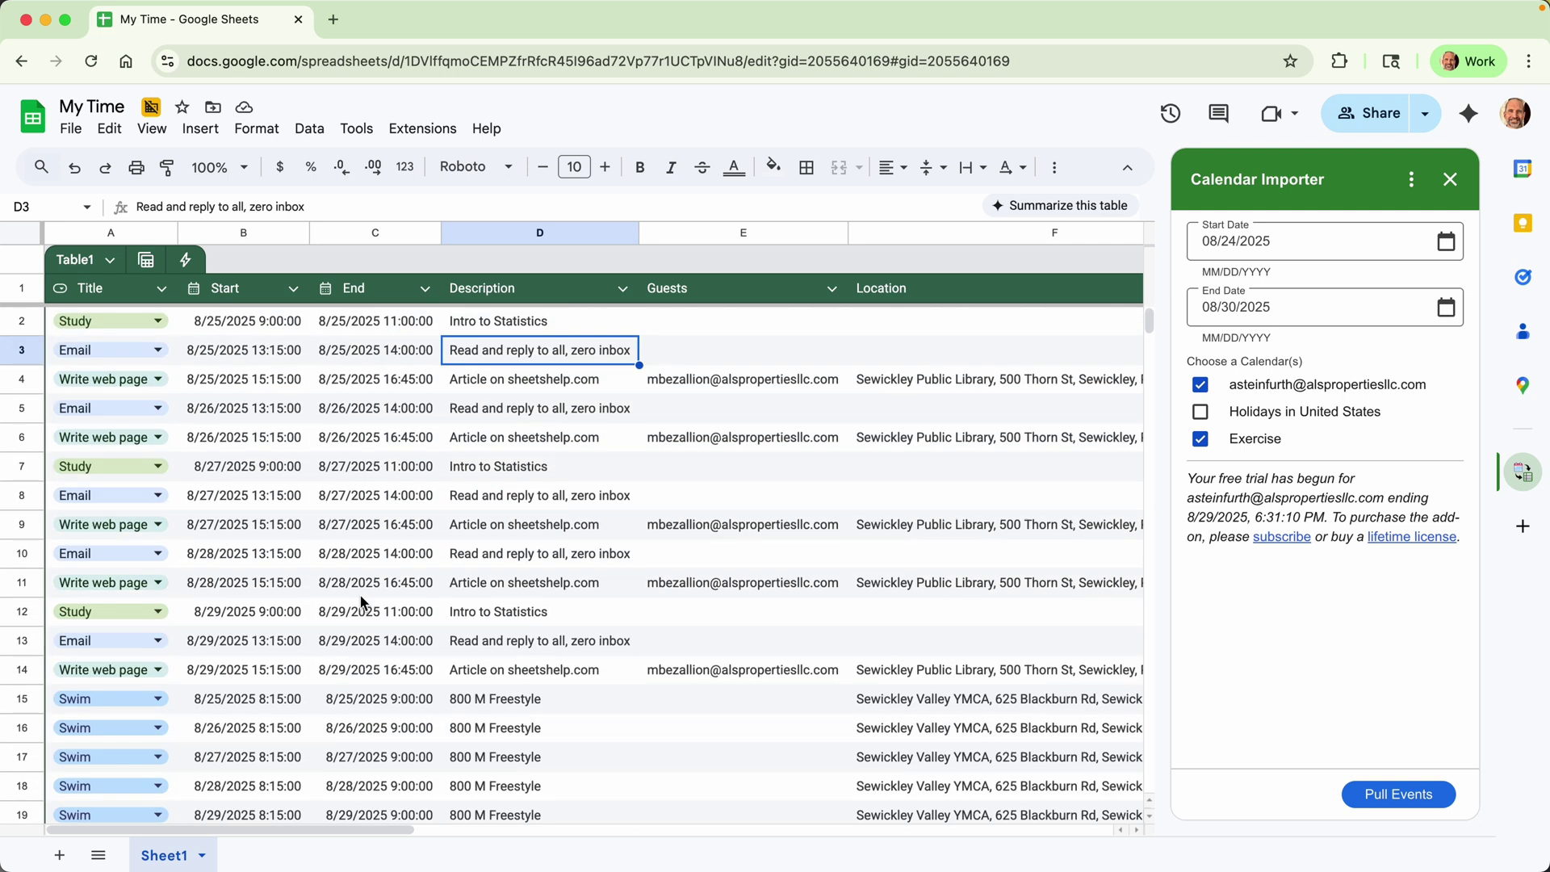
From a cell in the event table, insert a timeline using range Sheet1!A1:F19
{"action": "left_click", "coordinate": [525, 554]}
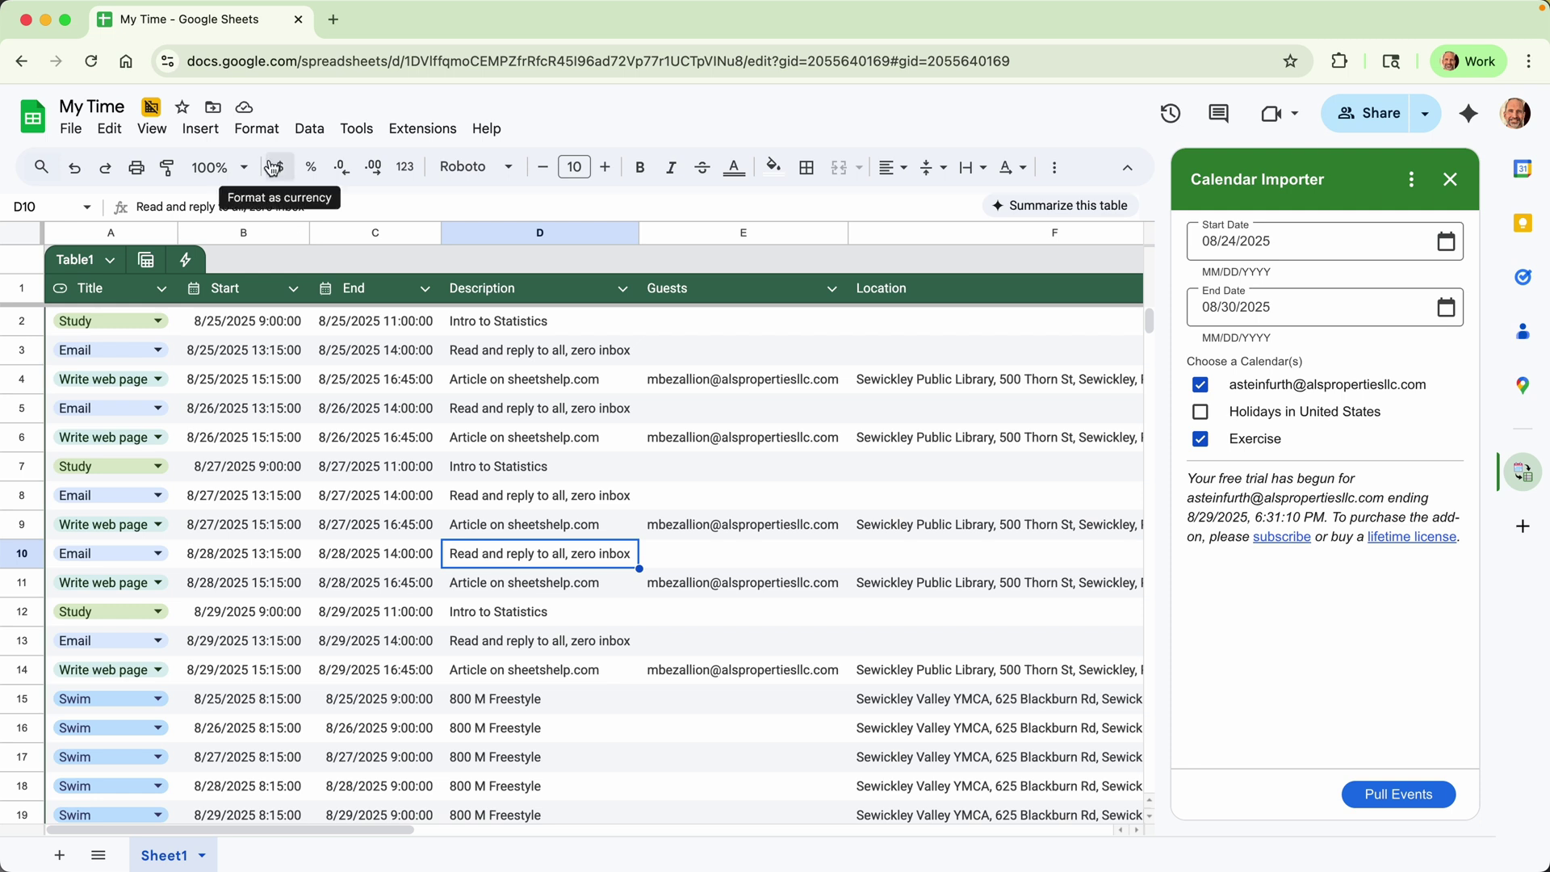
{"action": "left_click", "coordinate": [201, 129]}
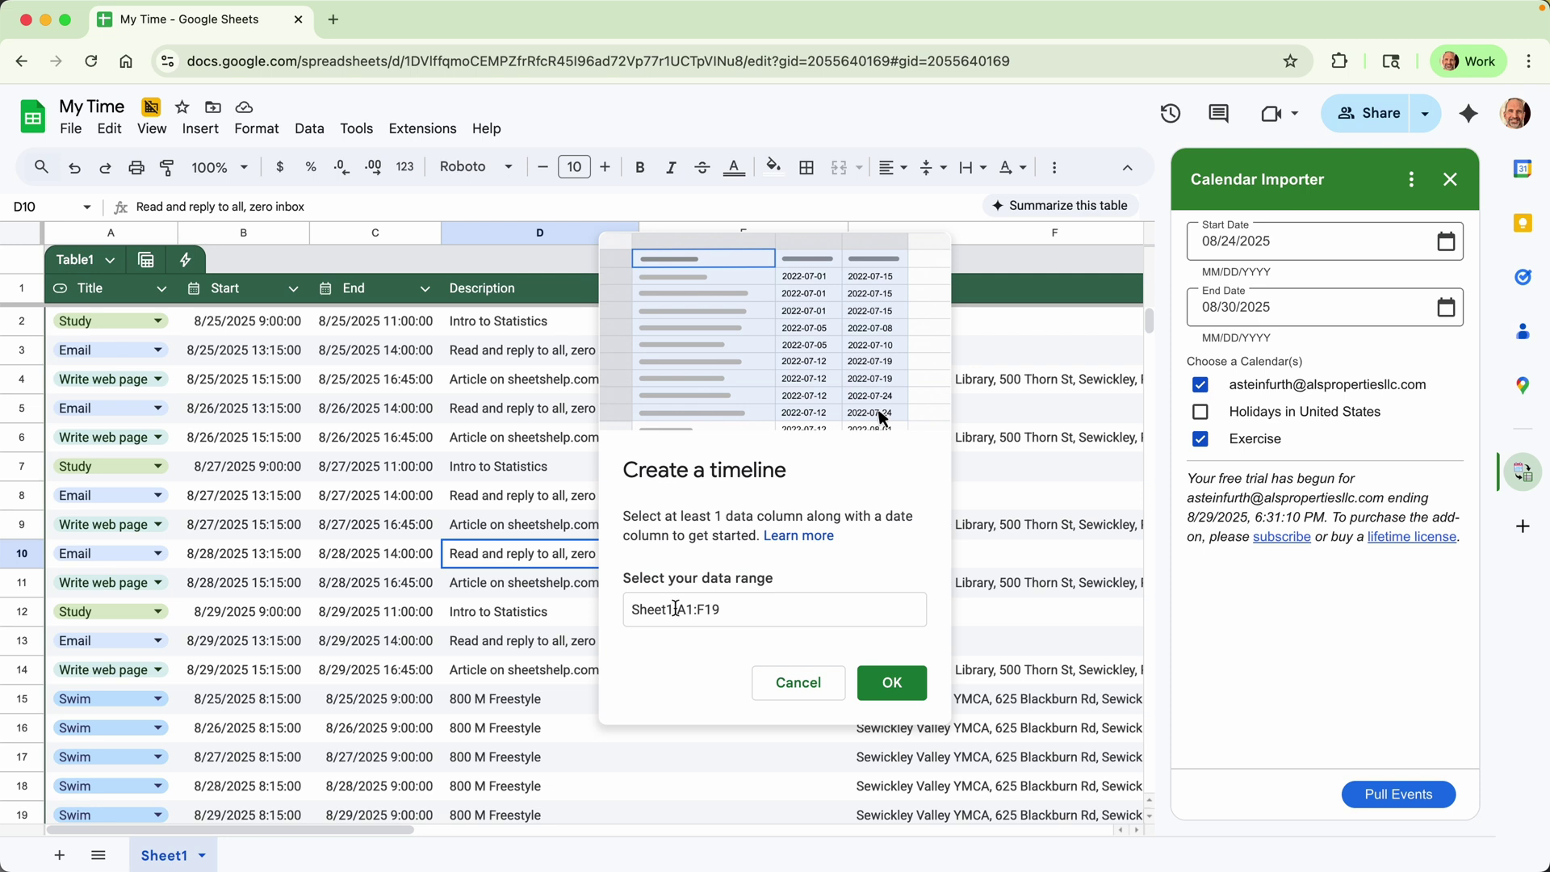
Create the timeline from A1:F19 and view the Aug 27 Study and Aug 28 Write web page cards
{"action": "left_click", "coordinate": [891, 683]}
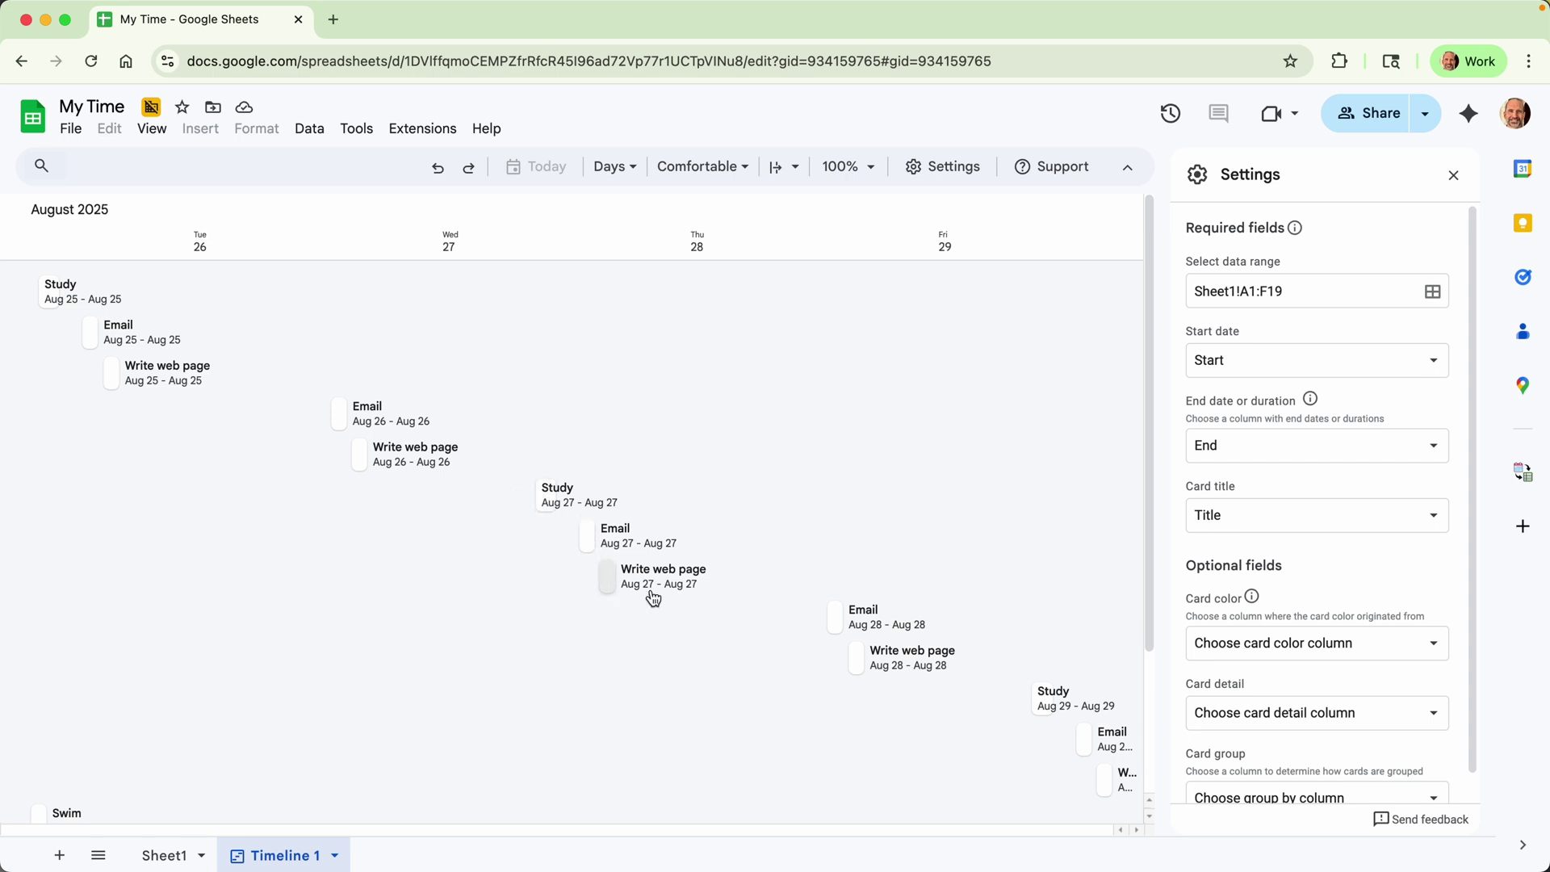
{"action": "left_click", "coordinate": [551, 504]}
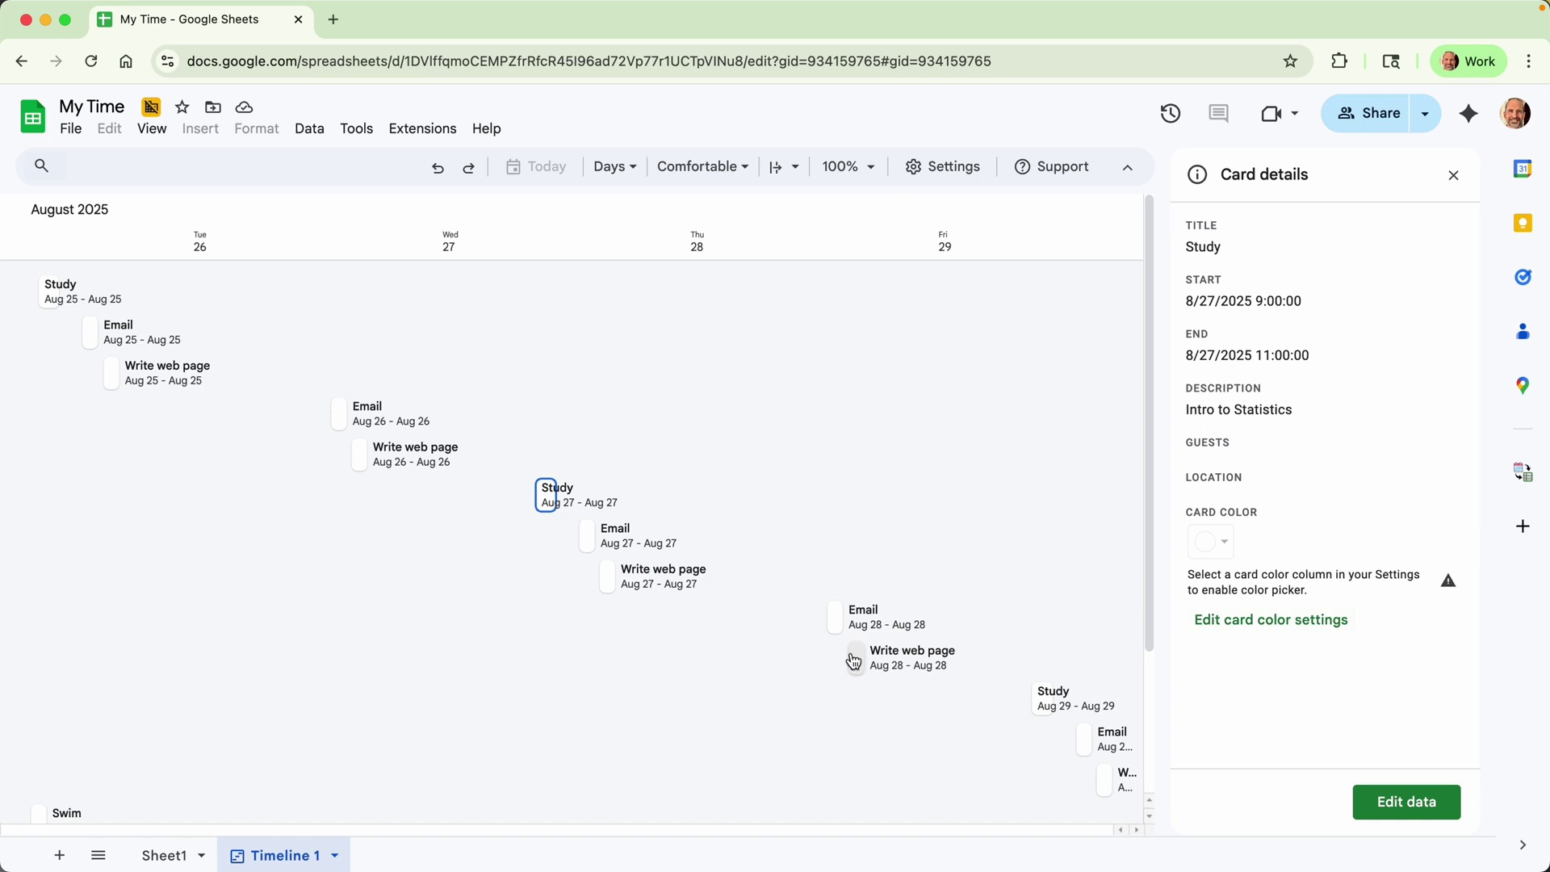
{"action": "left_click", "coordinate": [886, 672]}
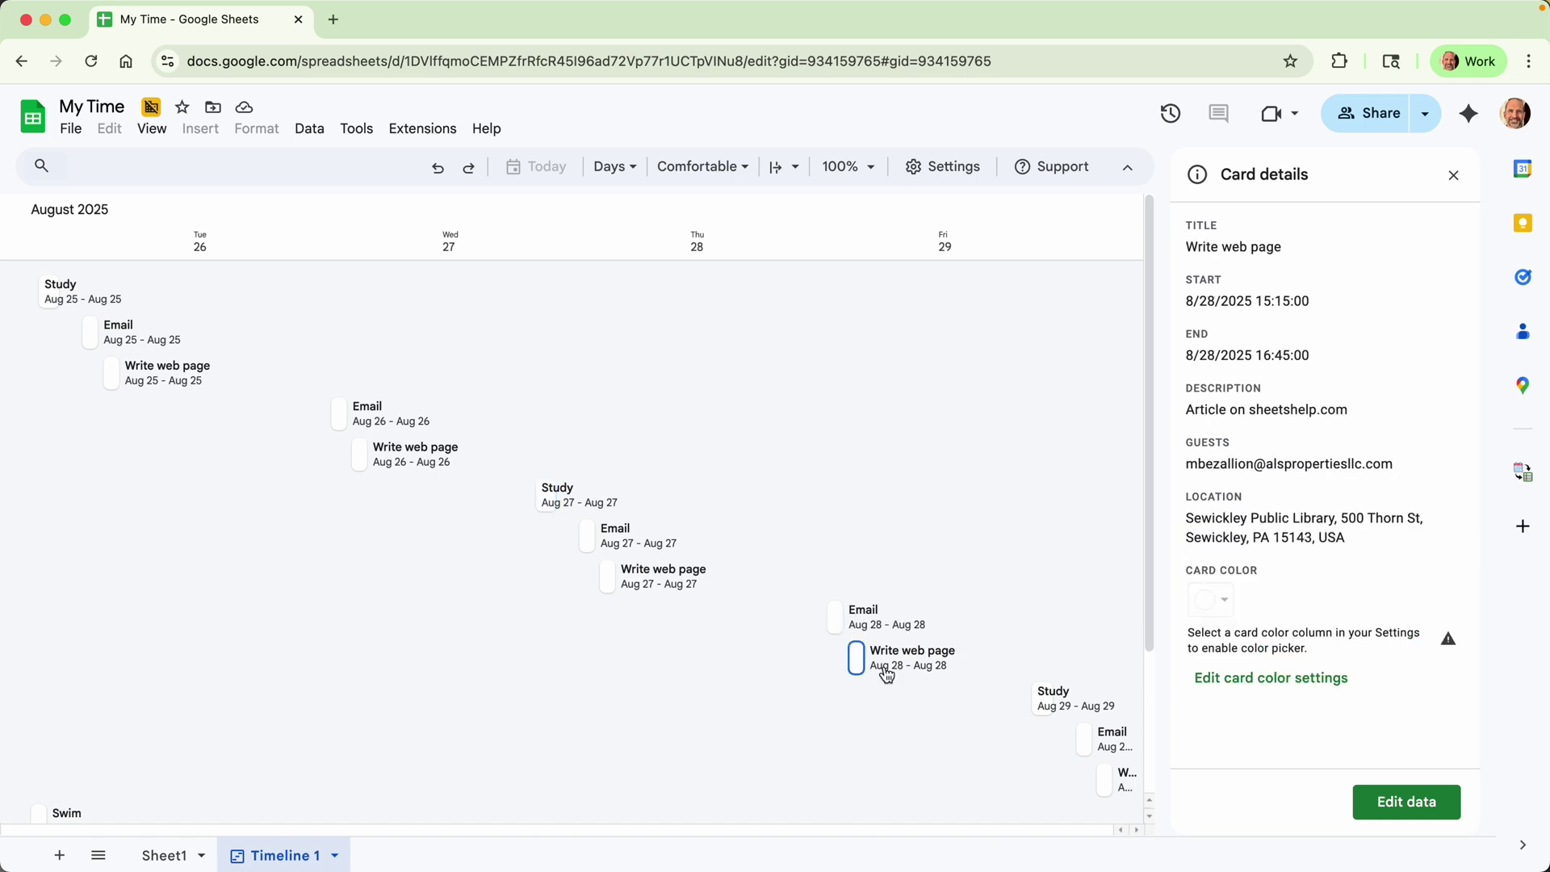
Change the timeline's timescale to Weeks, then to Years
{"action": "left_click", "coordinate": [617, 172]}
{"action": "left_click", "coordinate": [634, 234]}
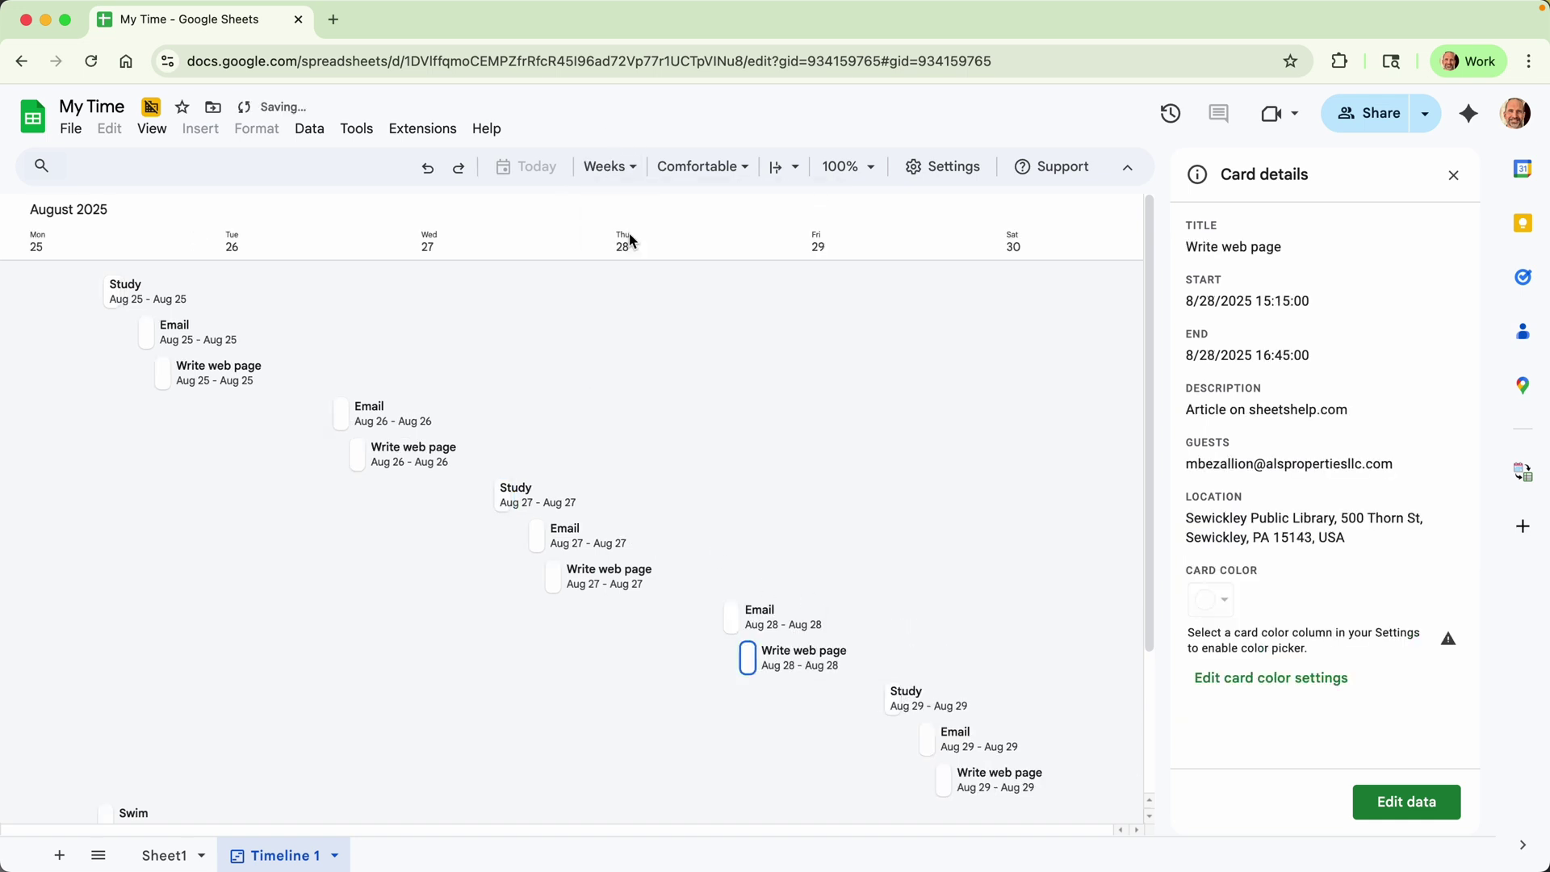
{"action": "left_click", "coordinate": [624, 169]}
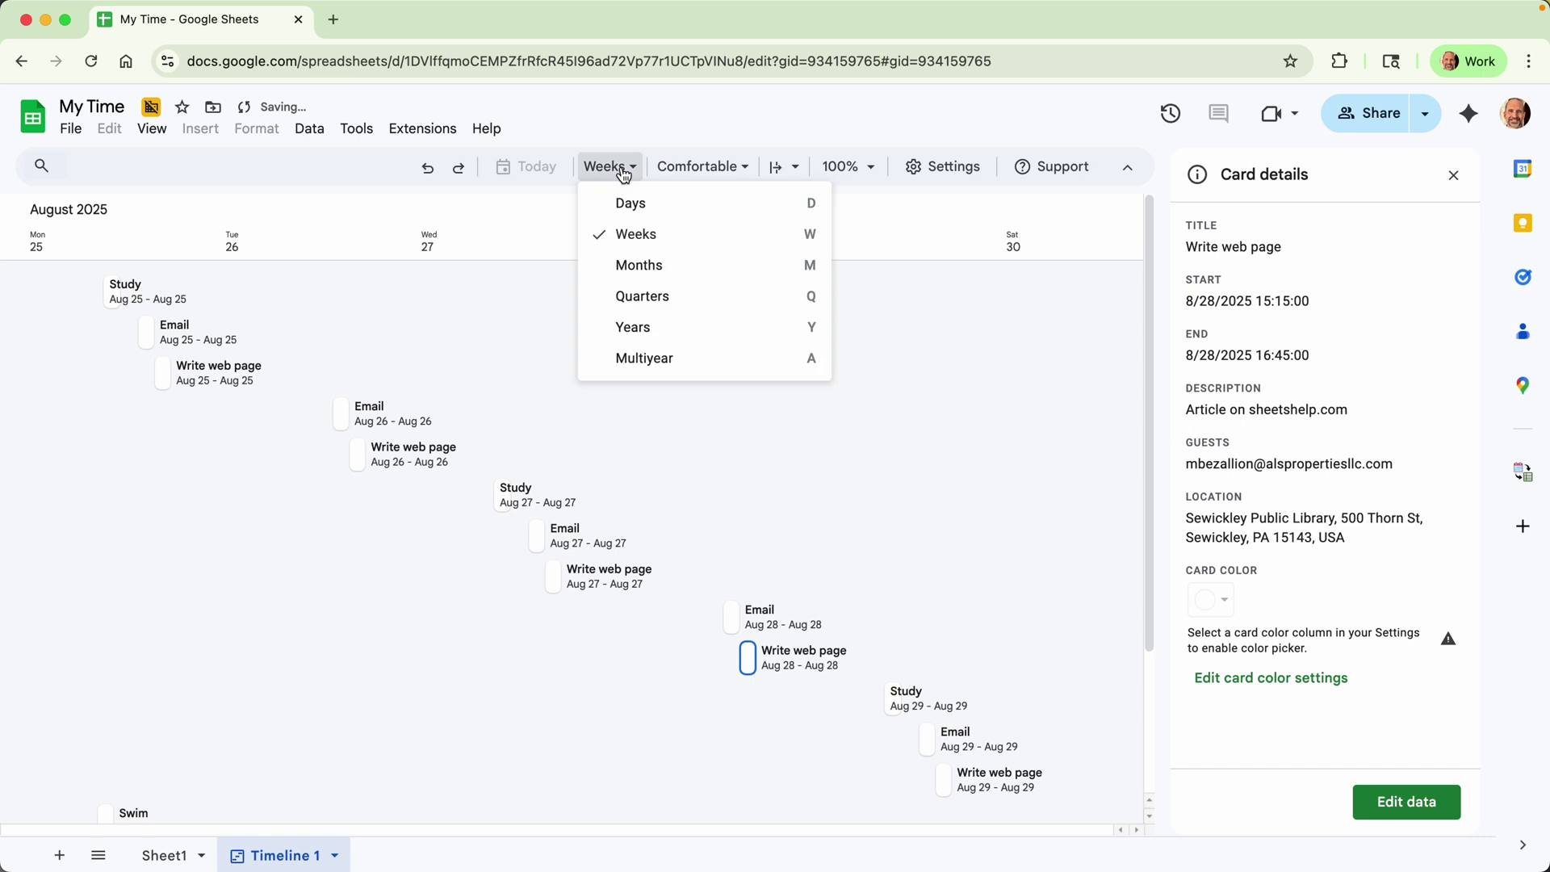
{"action": "left_click", "coordinate": [632, 333]}
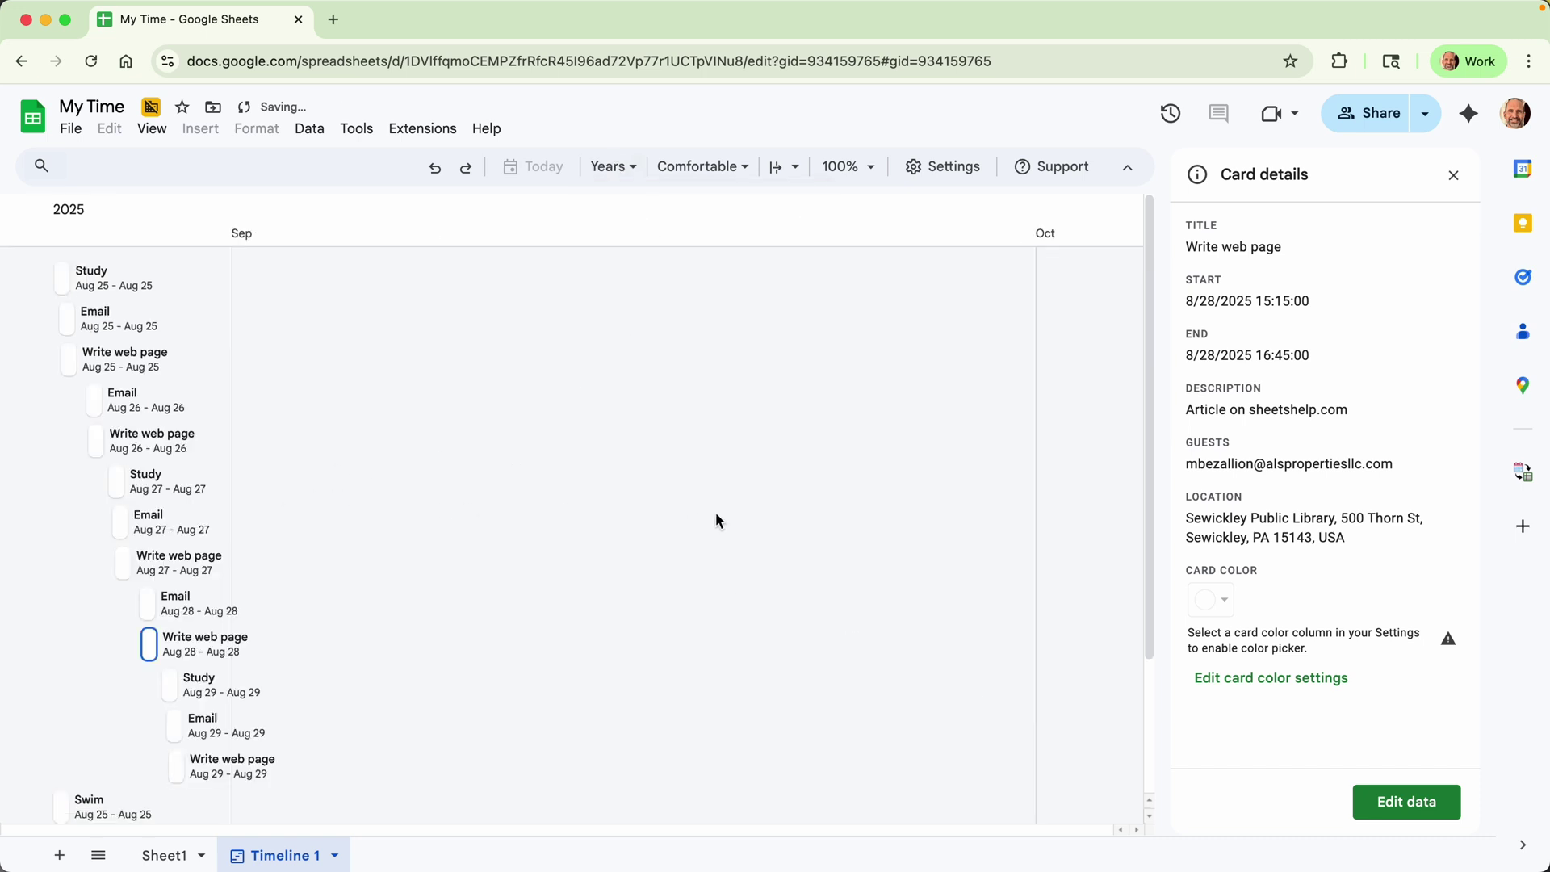
{"action": "scroll", "coordinate": [305, 634], "scroll_direction": "down", "scroll_amount": 2}
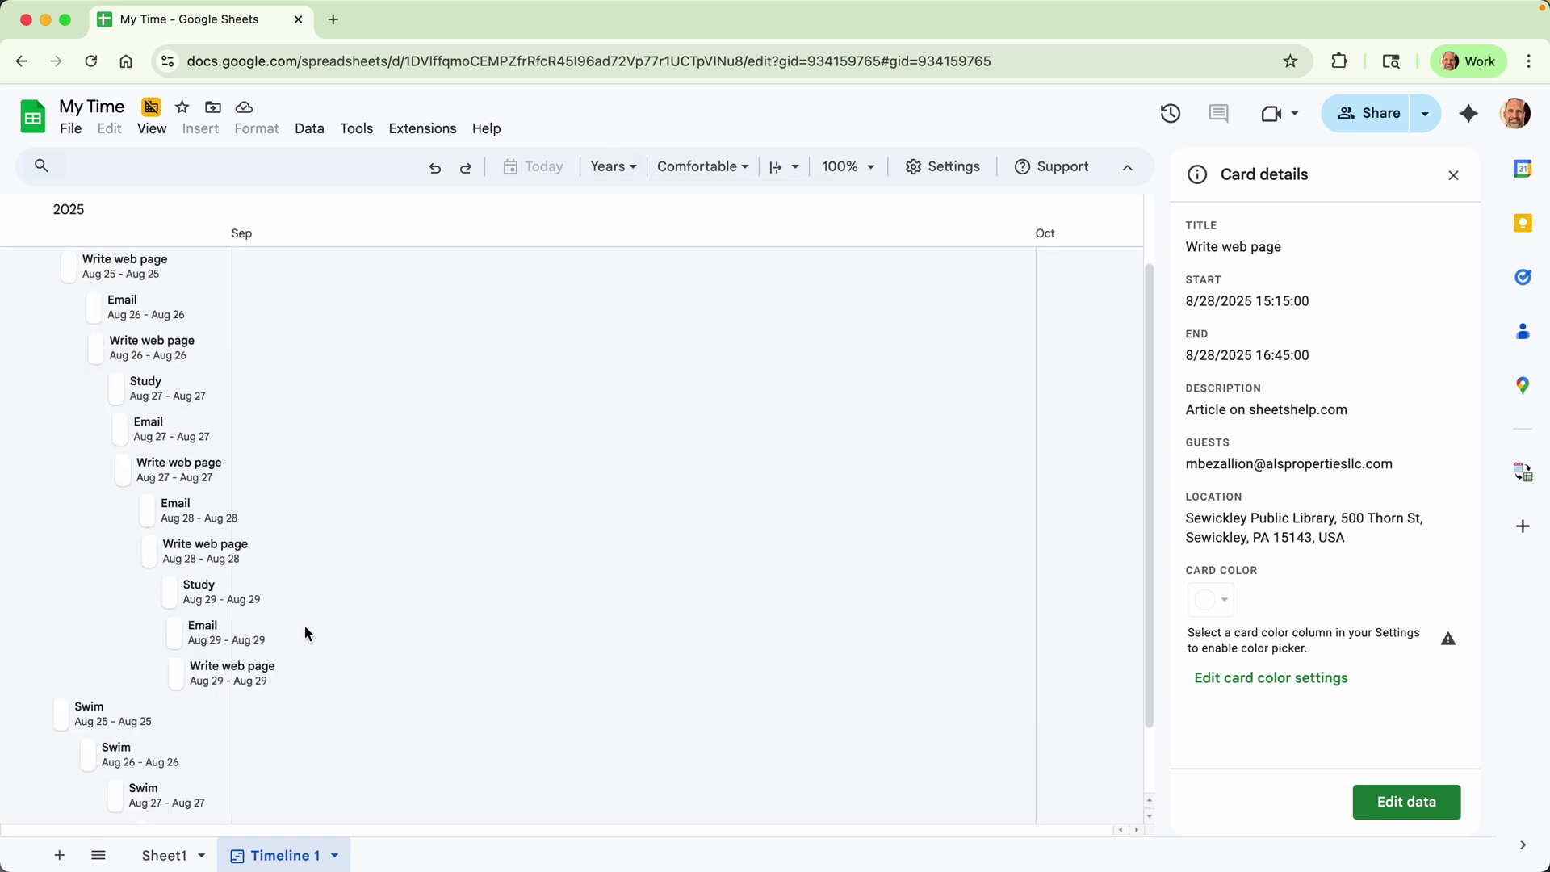
Return to Sheet1 and add a Duration header in G1 next to Location
{"action": "left_click", "coordinate": [160, 856]}
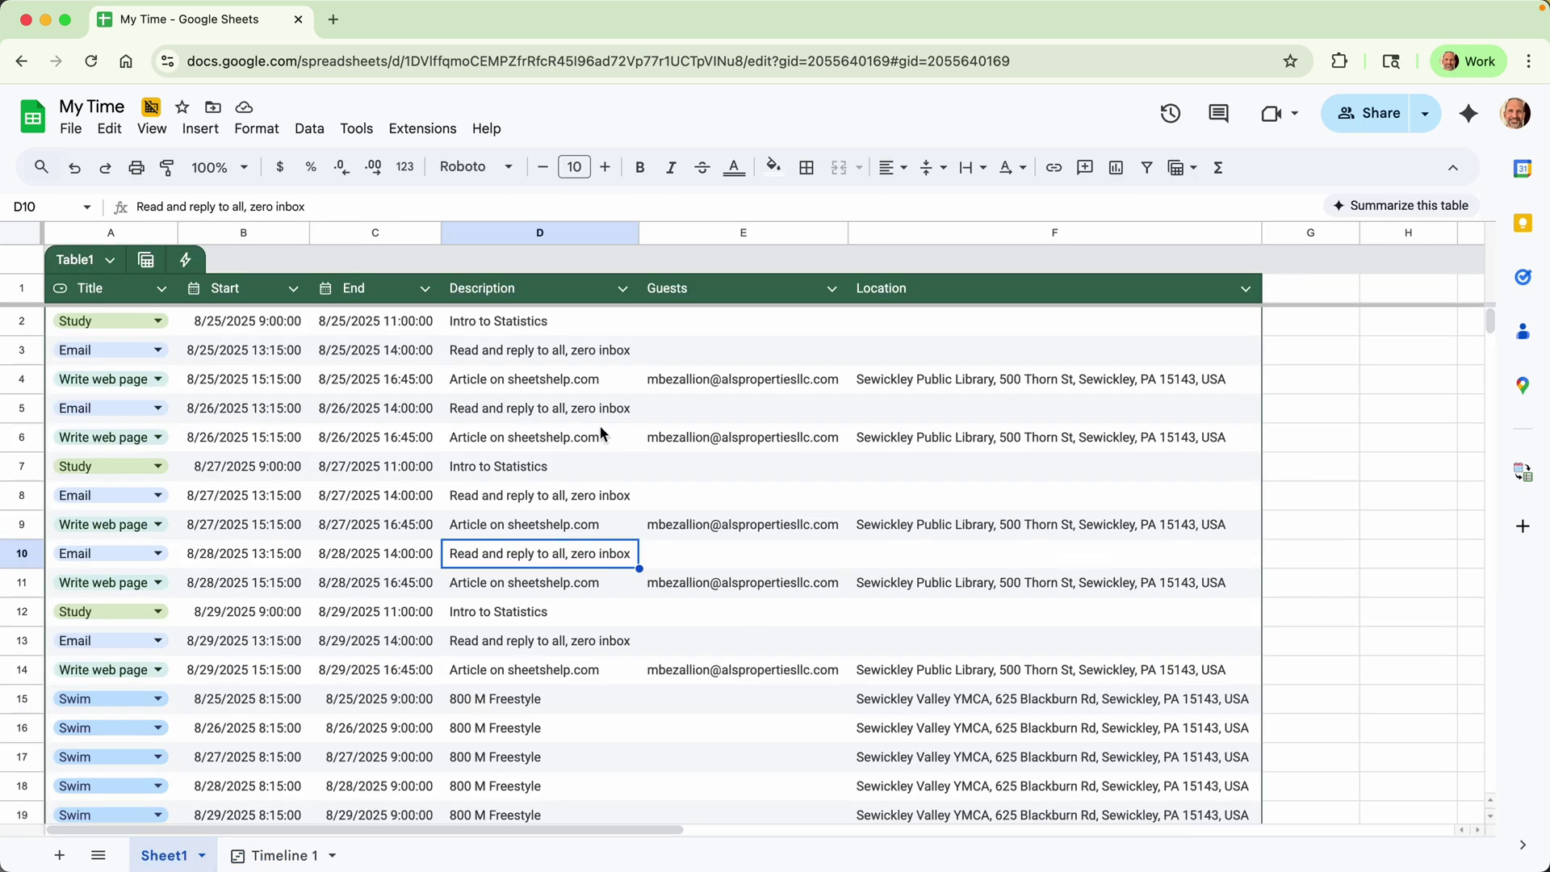
{"action": "left_click", "coordinate": [310, 456]}
{"action": "left_click", "coordinate": [1295, 474]}
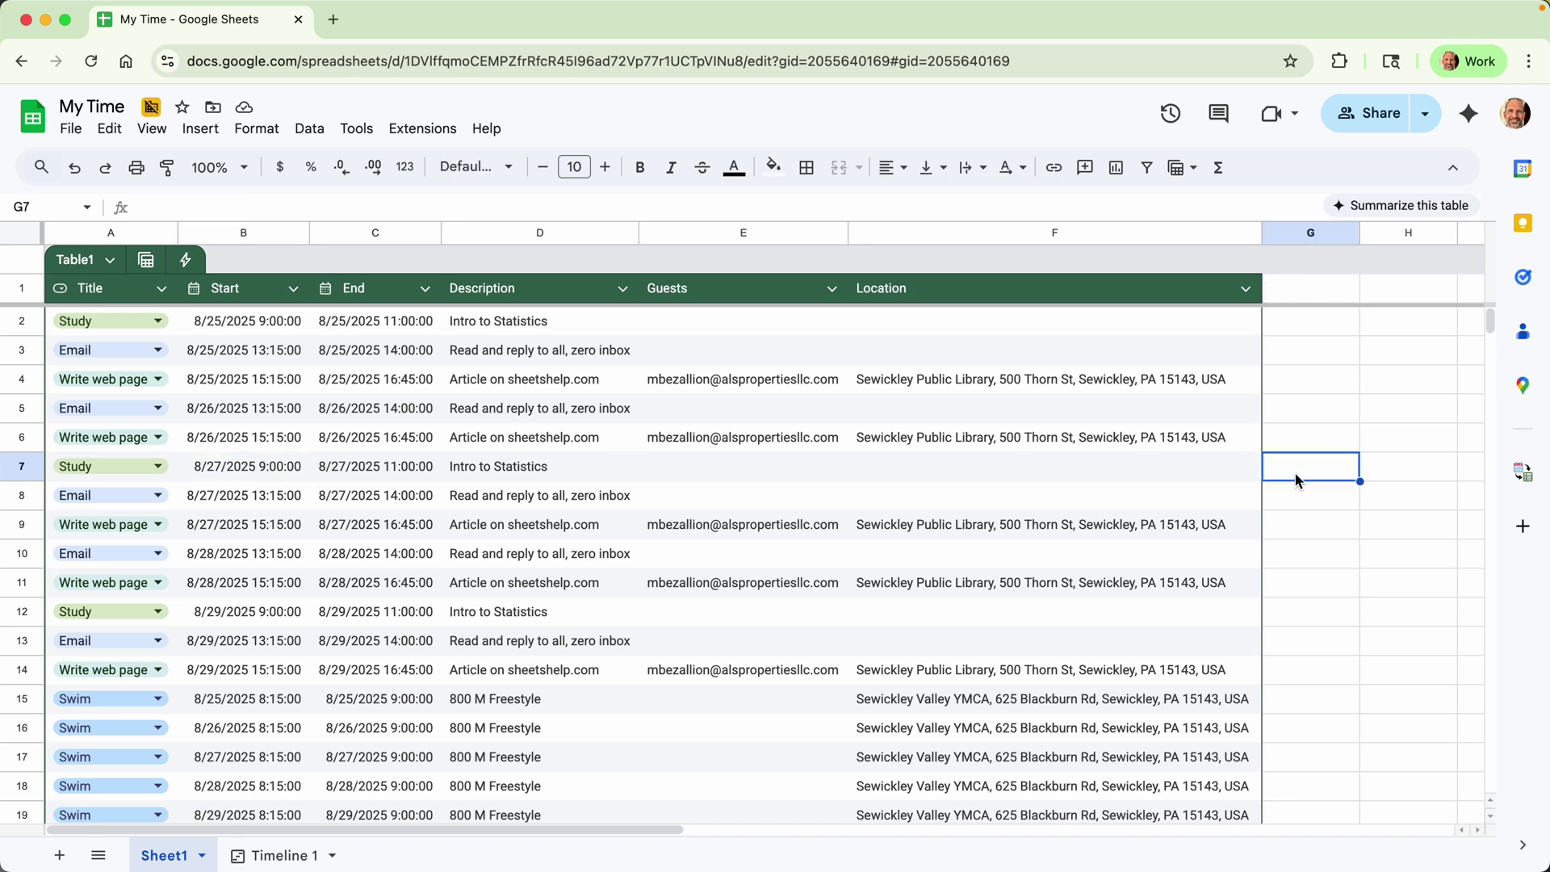
{"action": "left_click", "coordinate": [1319, 299]}
{"action": "type", "text": "Dura"}
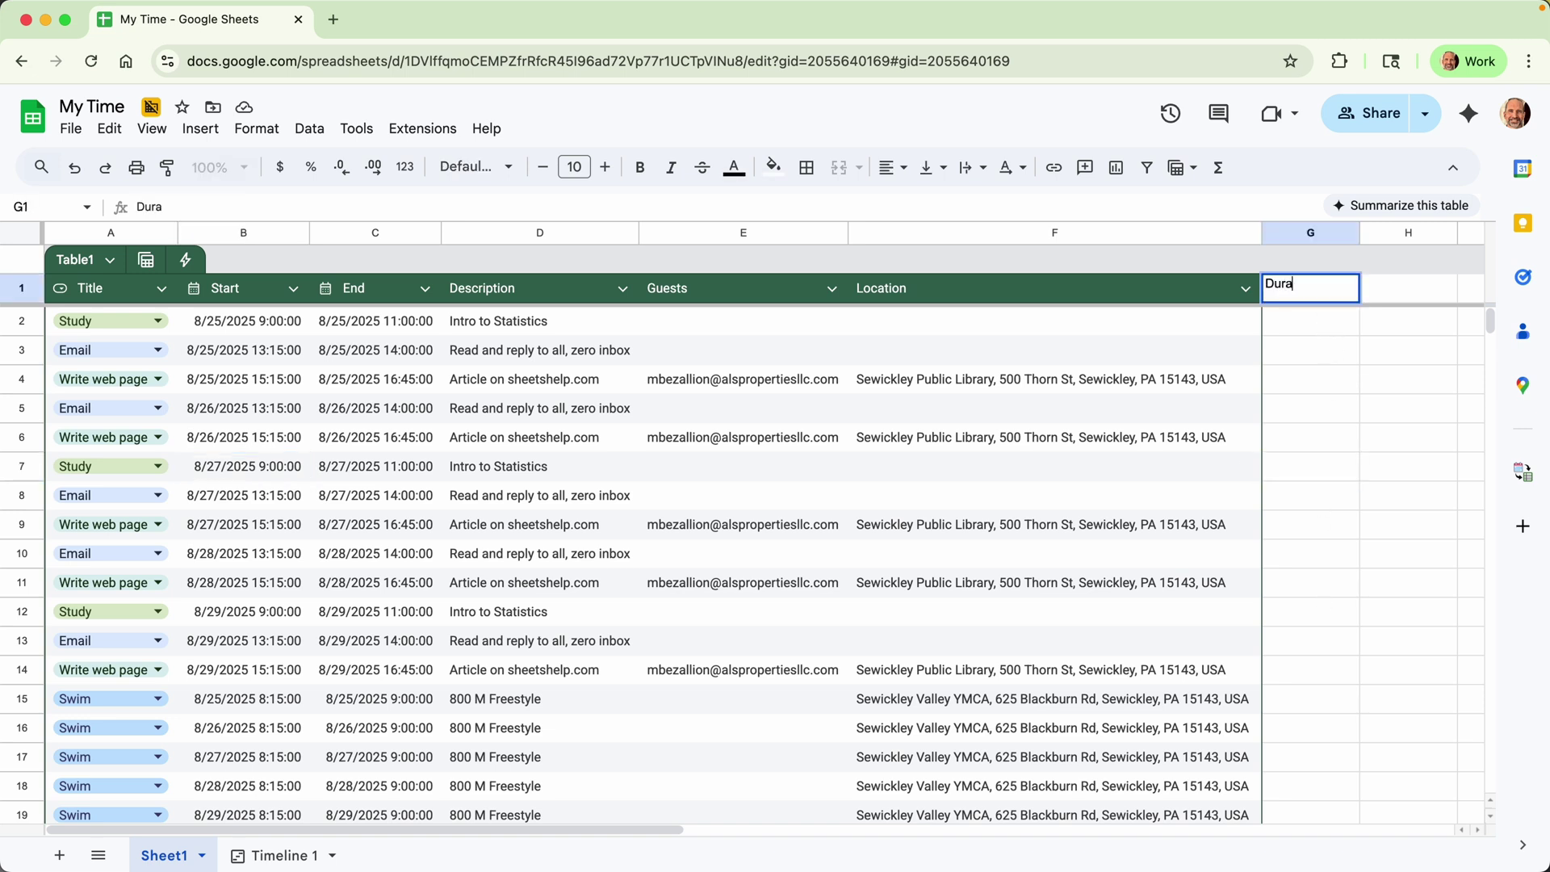
{"action": "type", "text": "tion"}
{"action": "key", "text": "Return"}
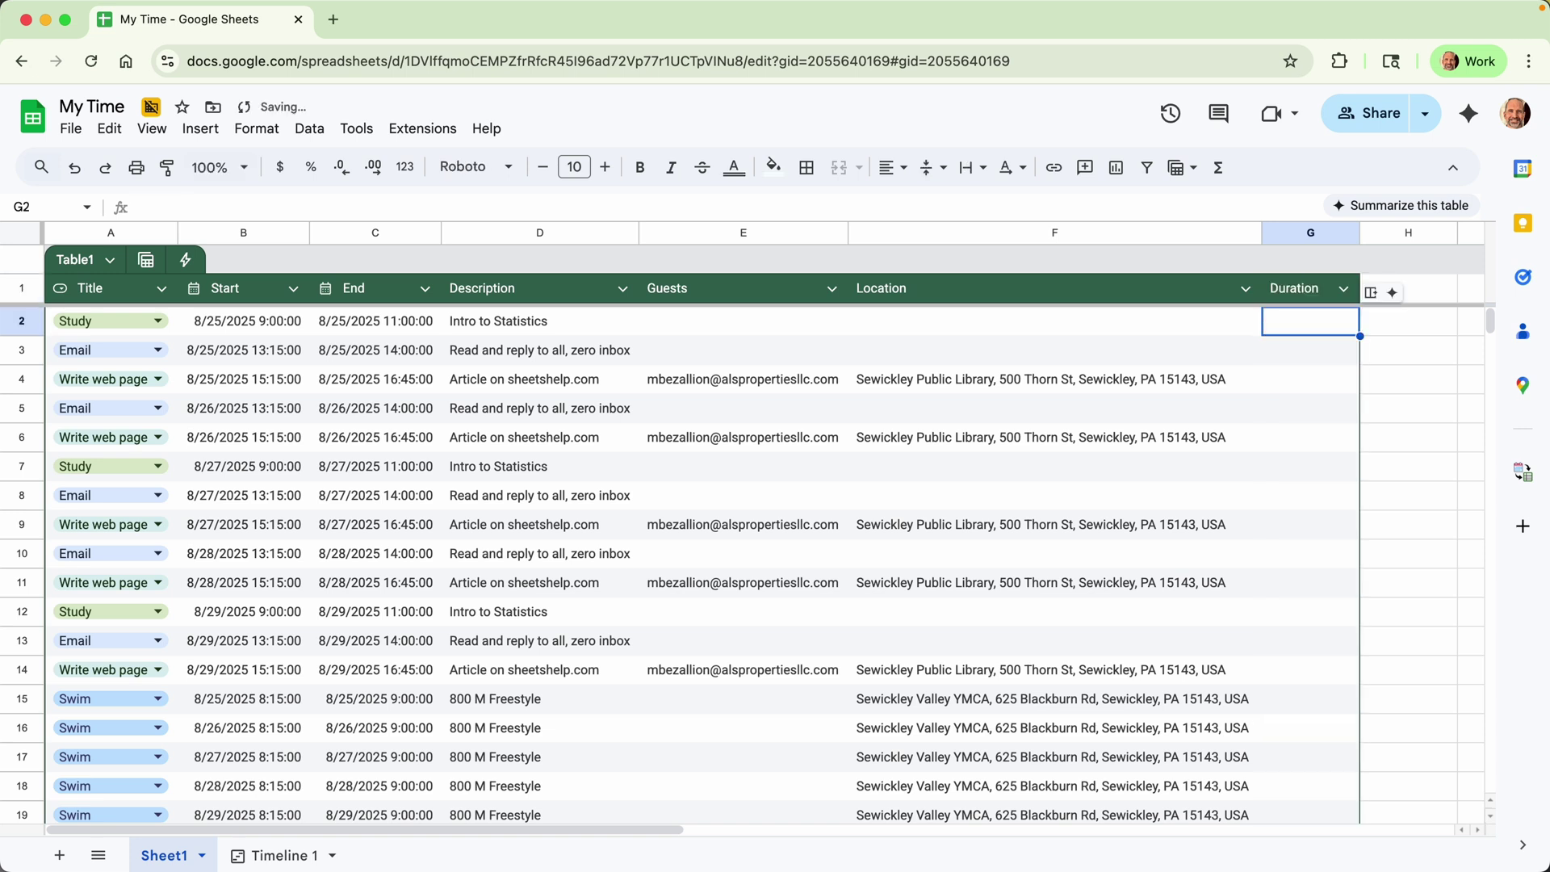
Enter the formula =C2-B2 in G2 to compute End minus Start
{"action": "type", "text": "="}
{"action": "key", "text": "Left"}
{"action": "key", "text": "Left"}
{"action": "key", "text": "Left"}
{"action": "key", "text": "Left"}
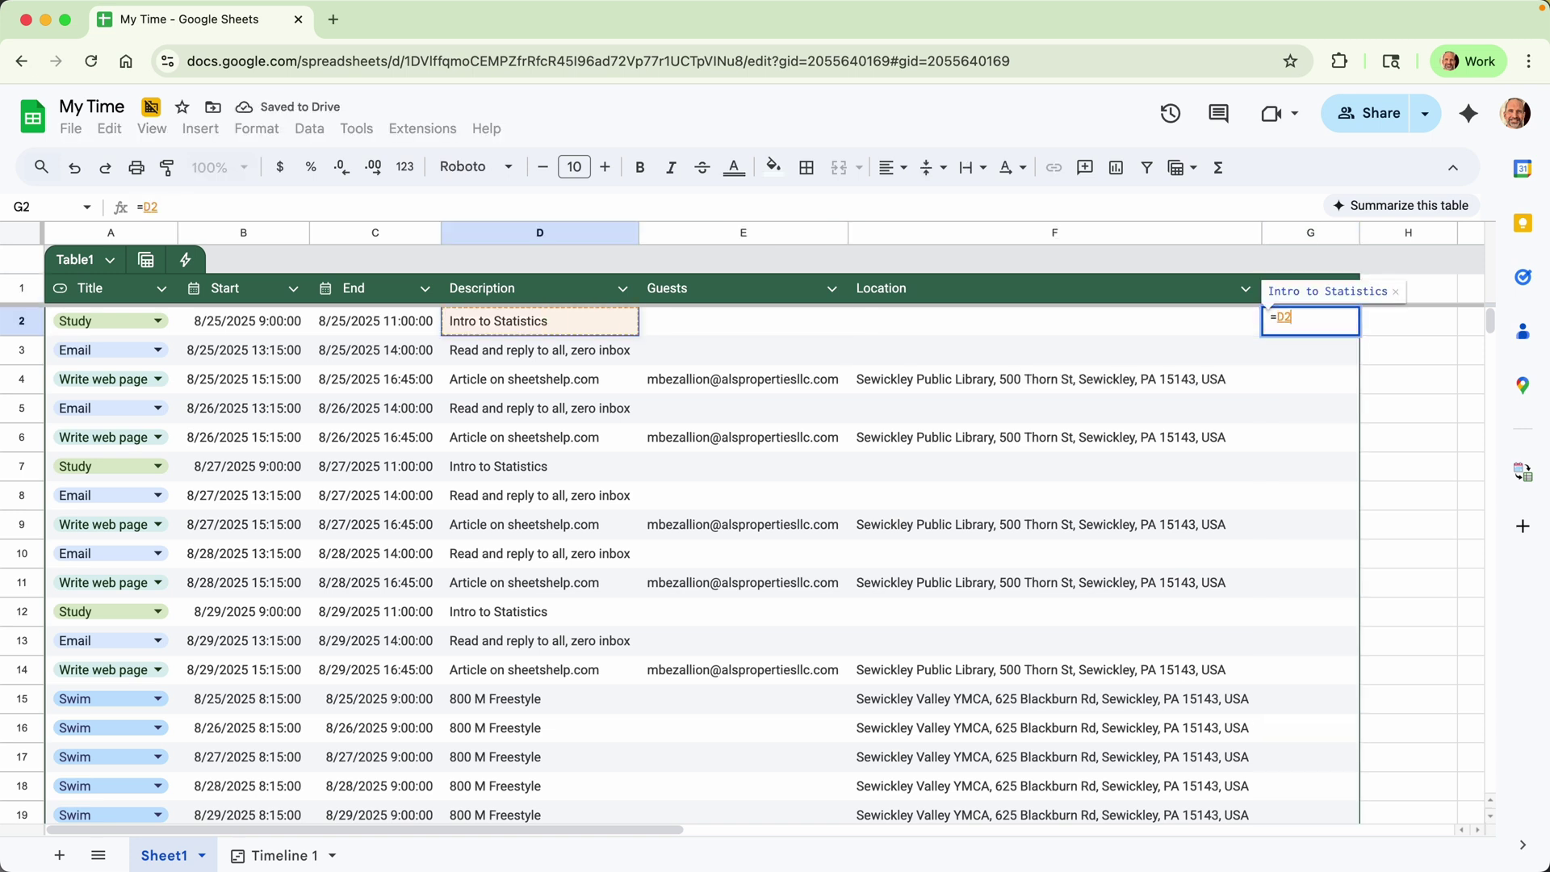
{"action": "type", "text": "-"}
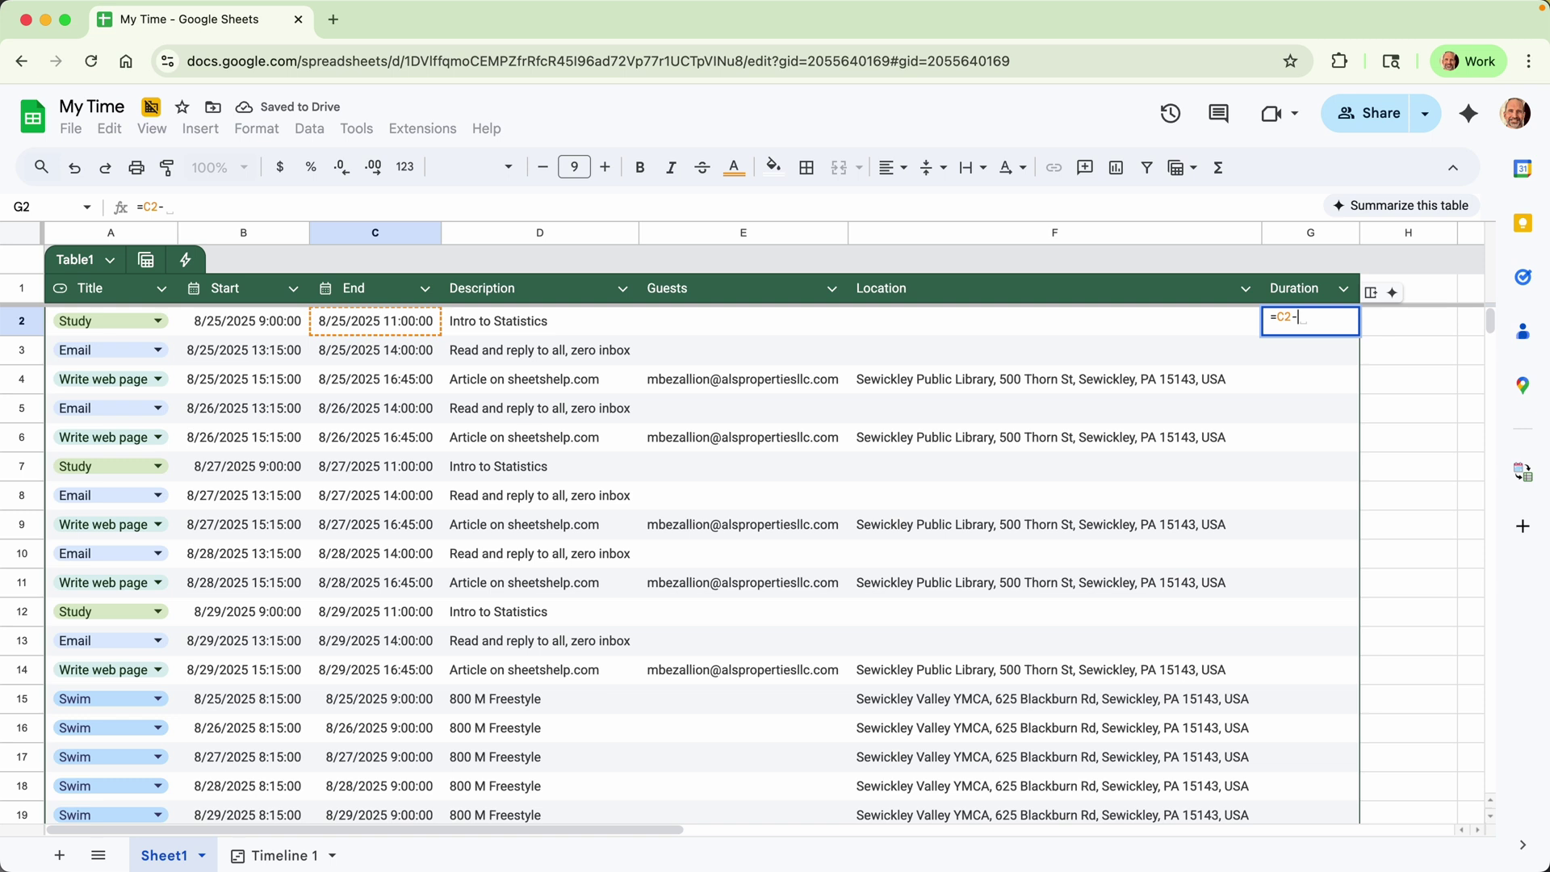
{"action": "key", "text": "Left"}
{"action": "key", "text": "Left"}
{"action": "key", "text": "Left"}
{"action": "key", "text": "Left"}
{"action": "key", "text": "Left"}
{"action": "key", "text": "Return"}
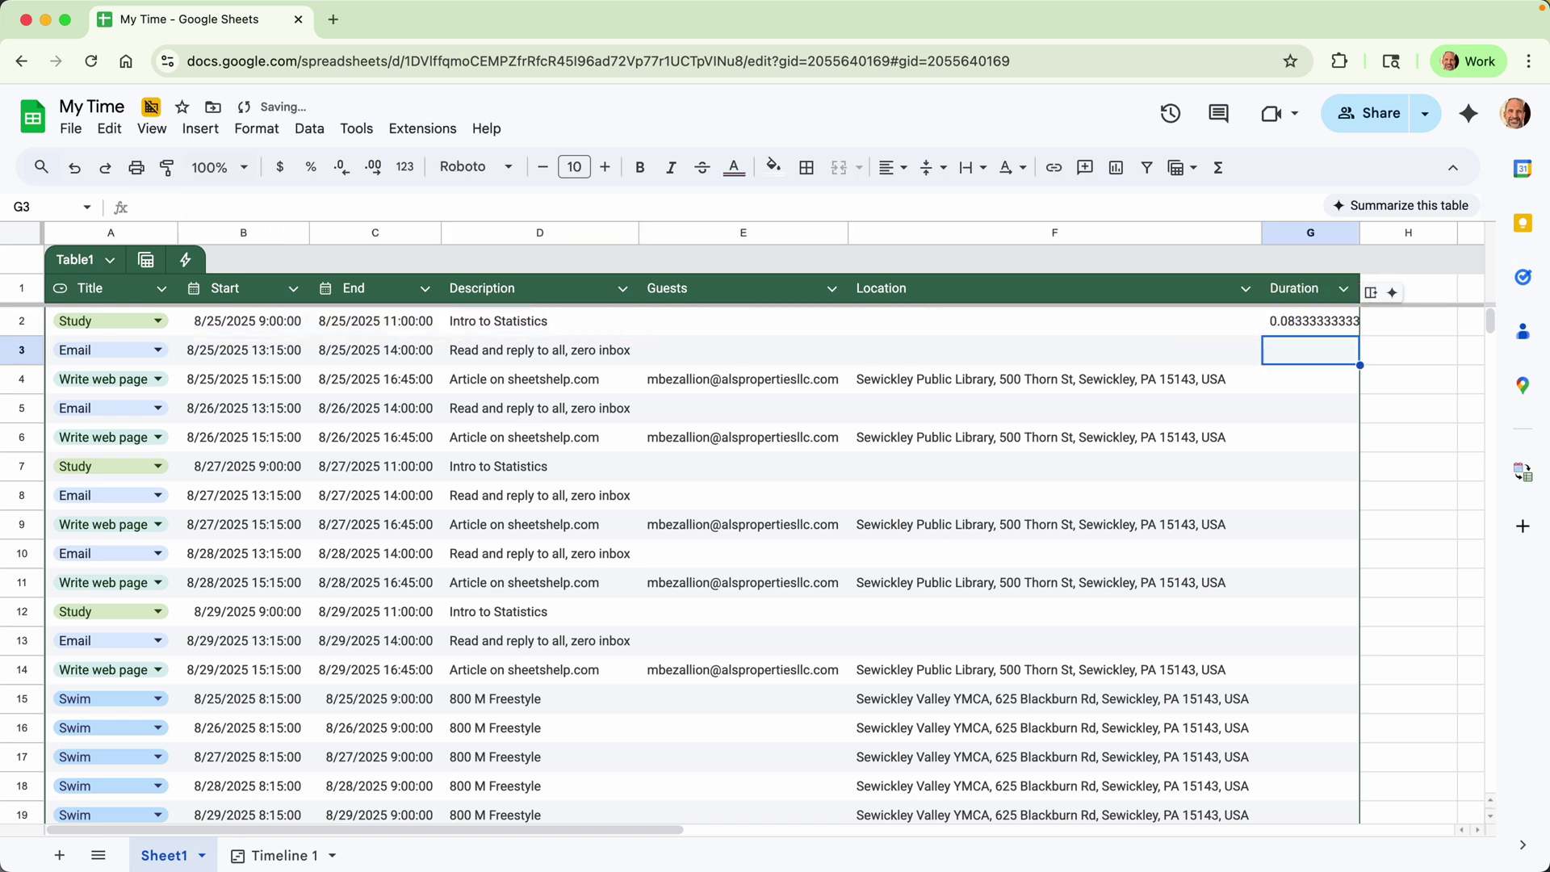
Fill the =C2-B2 formula down column G and format it as Duration, e.g. 2:00:00
{"action": "left_click", "coordinate": [1341, 328]}
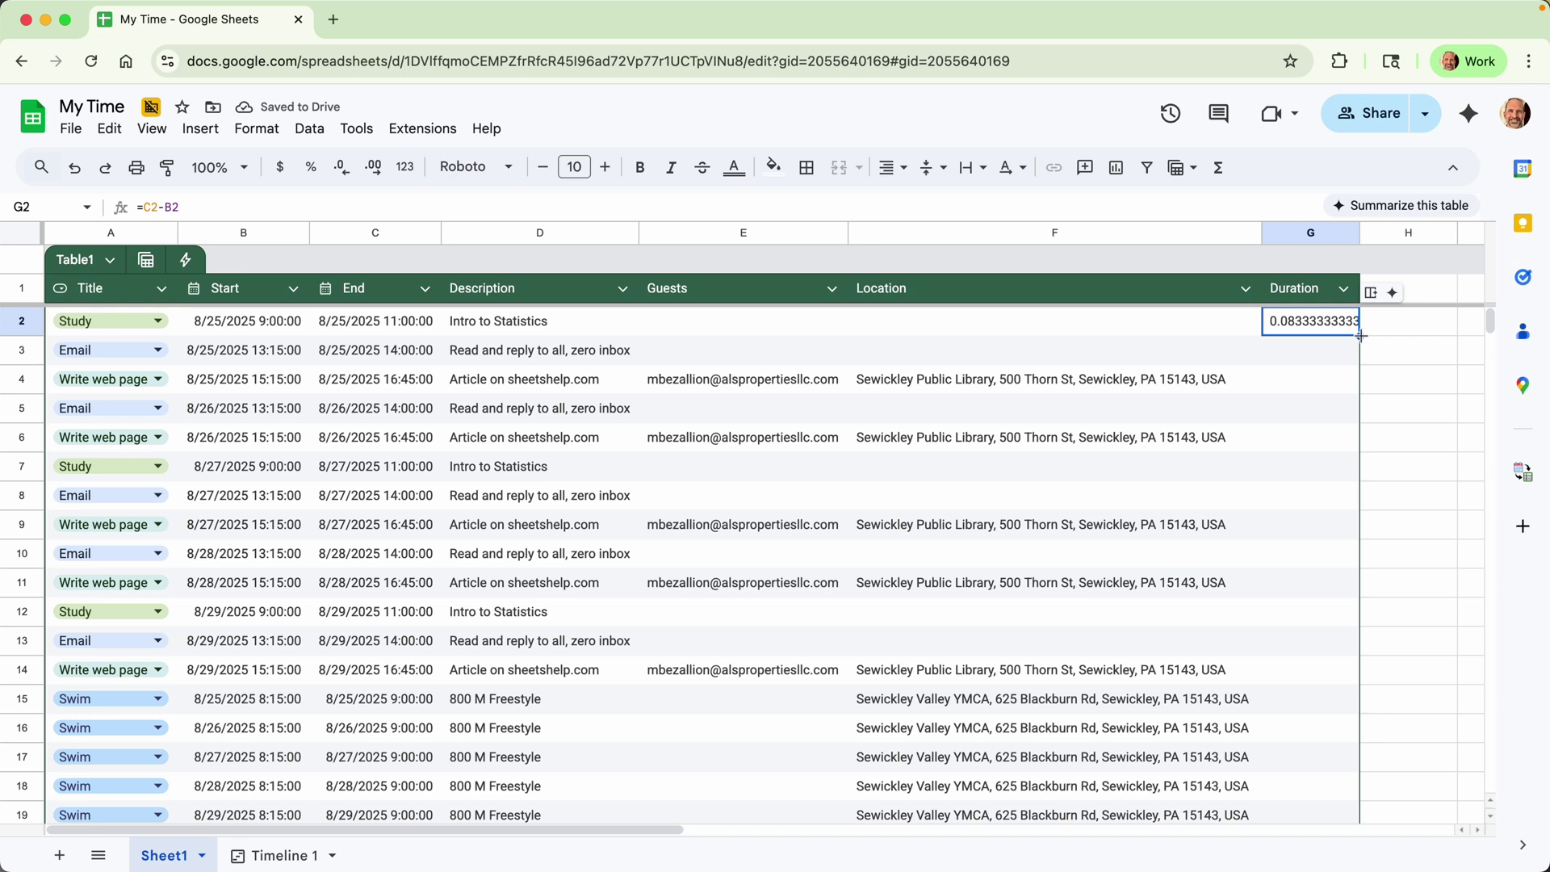
{"action": "double_click", "coordinate": [1360, 335]}
{"action": "key", "text": "ctrl+space"}
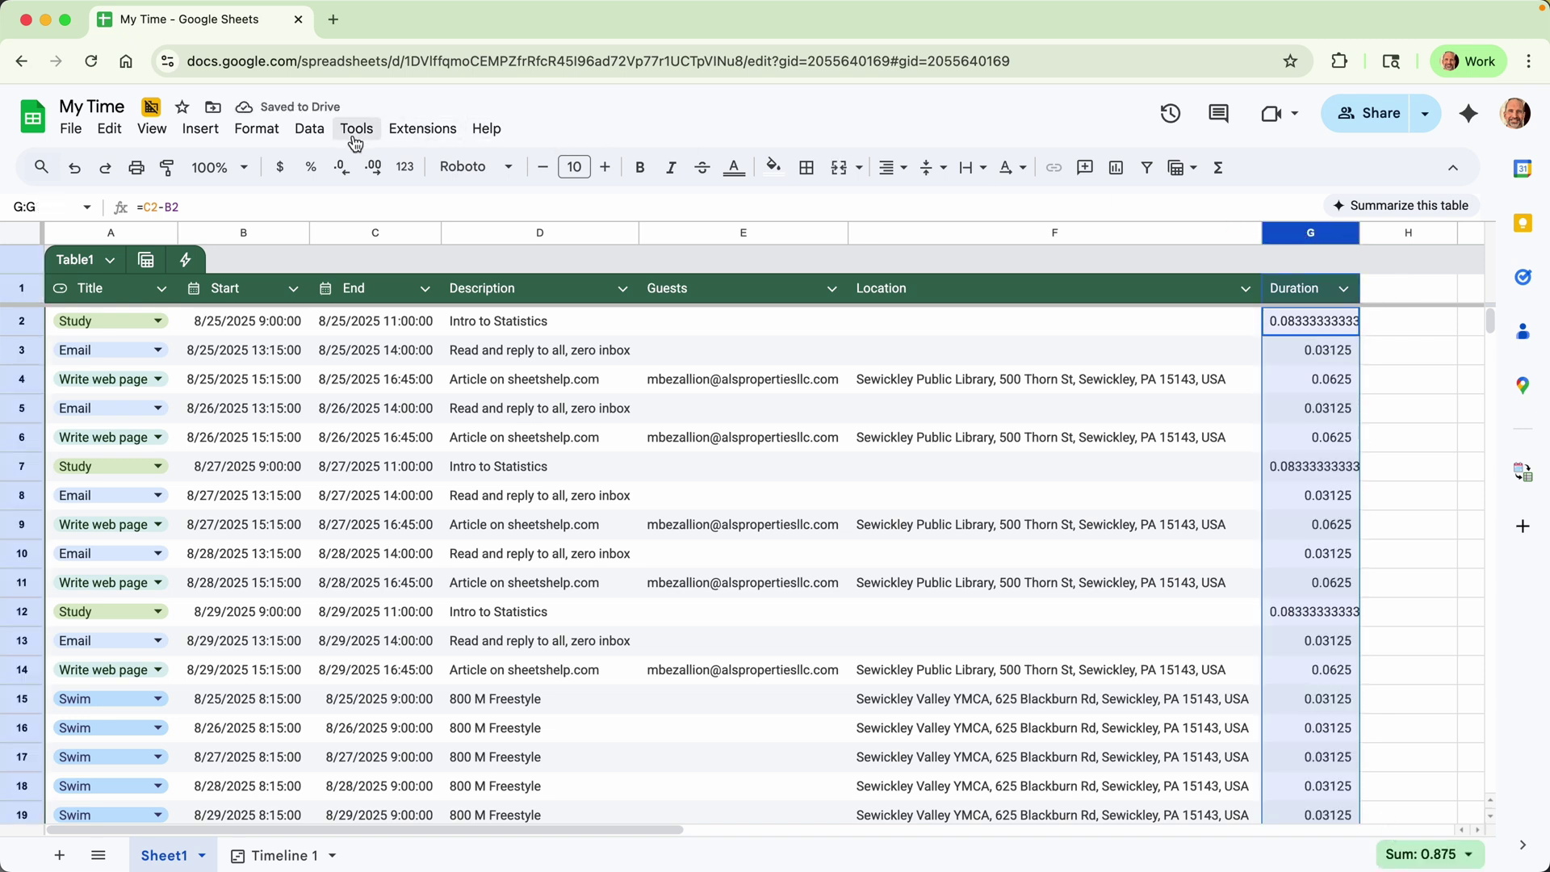
{"action": "left_click", "coordinate": [258, 129]}
{"action": "mouse_move", "coordinate": [298, 229]}
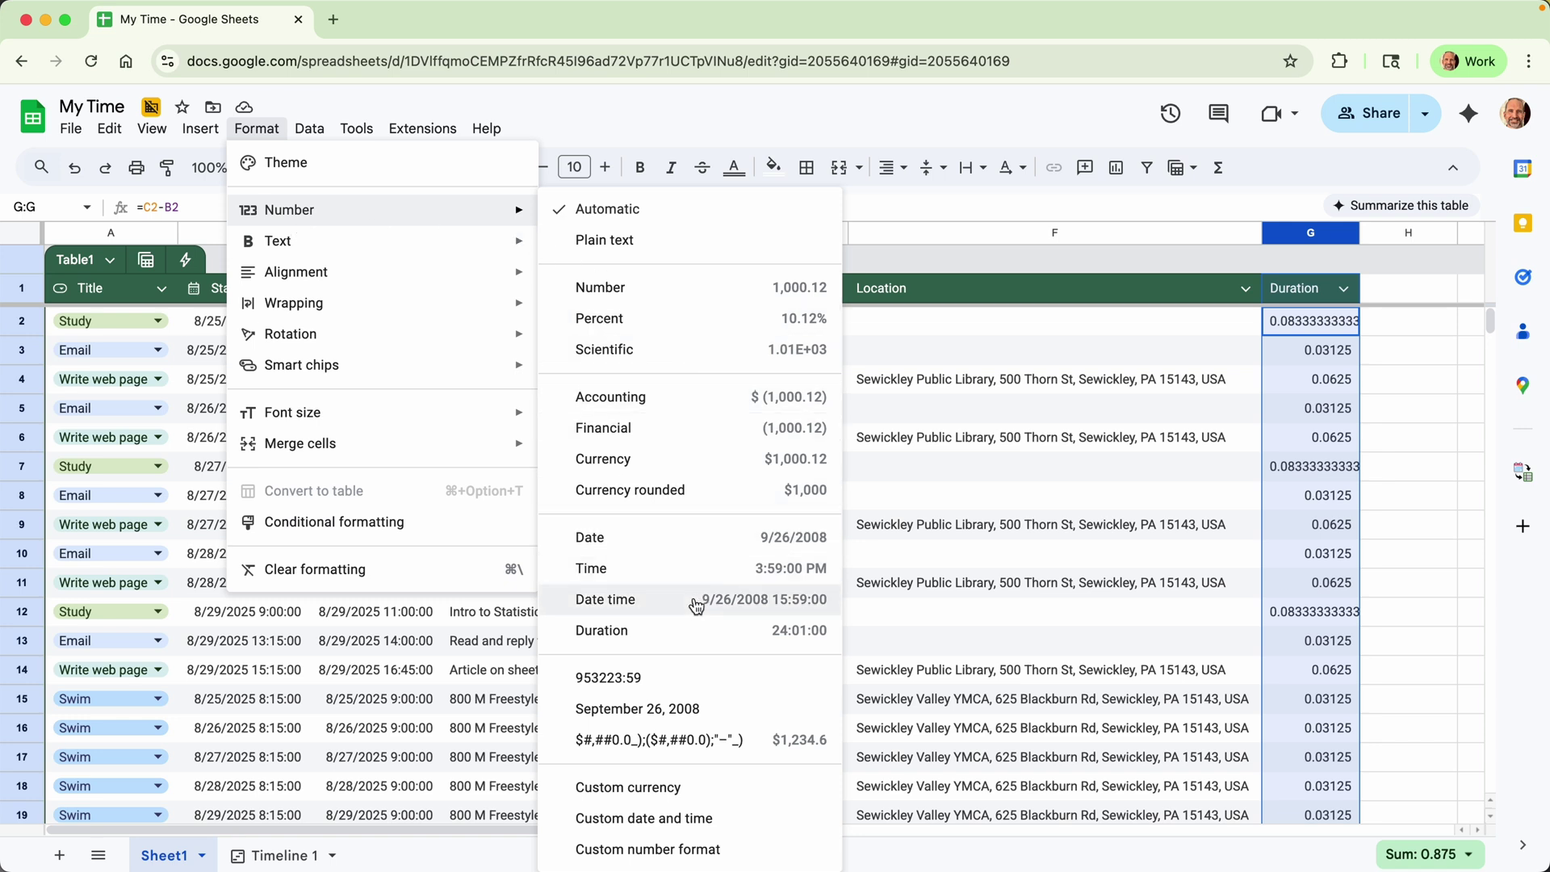
{"action": "left_click", "coordinate": [683, 639]}
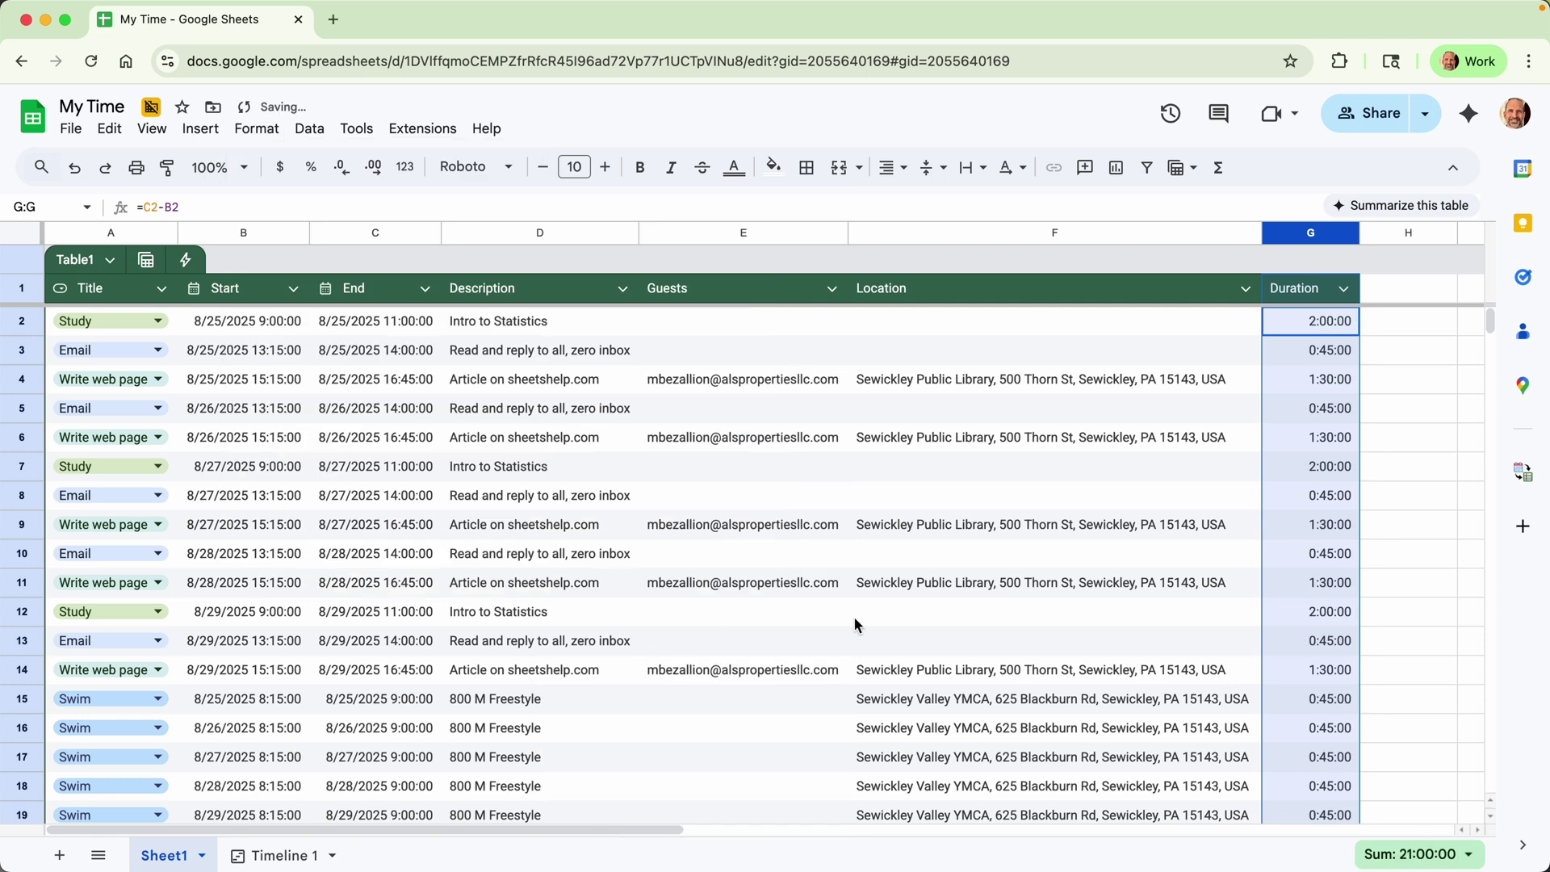